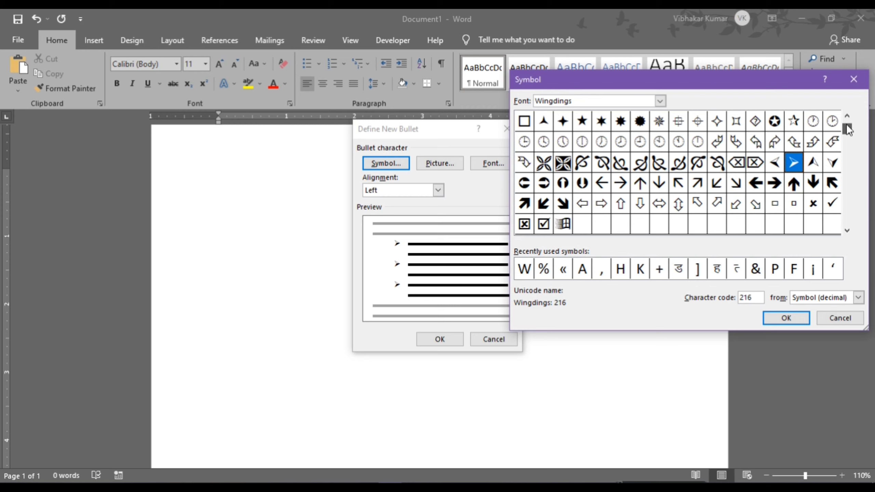
# - Make the Wingdings pointing-hand glyph the list's bullet character
pyautogui.moveTo(846, 127); pyautogui.dragTo(847, 120)
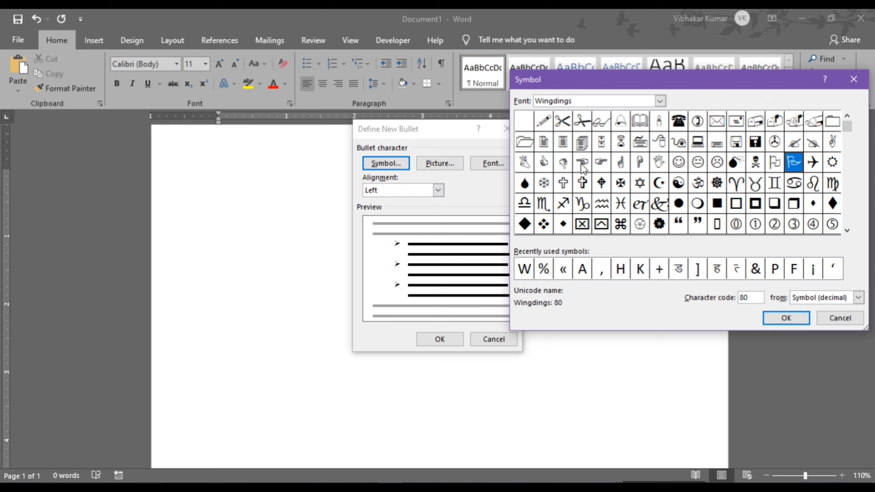
pyautogui.click(601, 165)
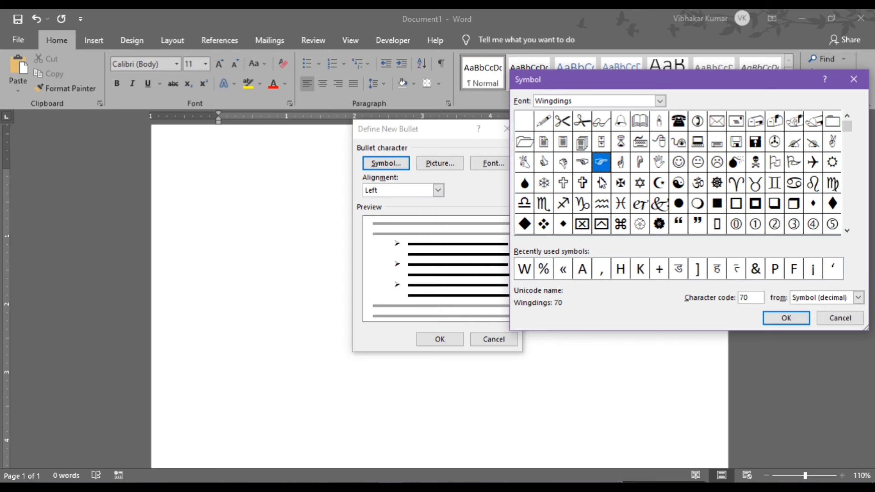
pyautogui.click(785, 321)
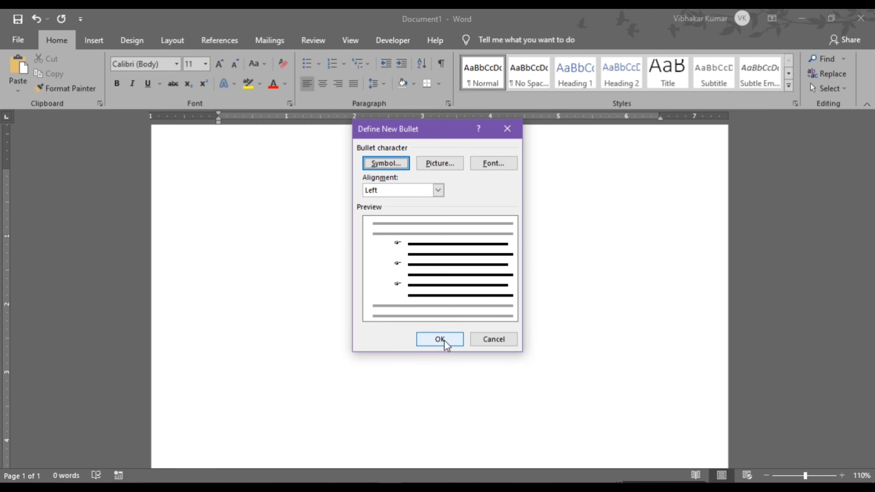
pyautogui.click(440, 339)
# - Type four bullet items: dfjkedhfjkwehf, dhfjkwe, wejhdfwejk, fkwehfwe, leaving an empty fifth bullet
pyautogui.write('dfjkedhfjkwehf')
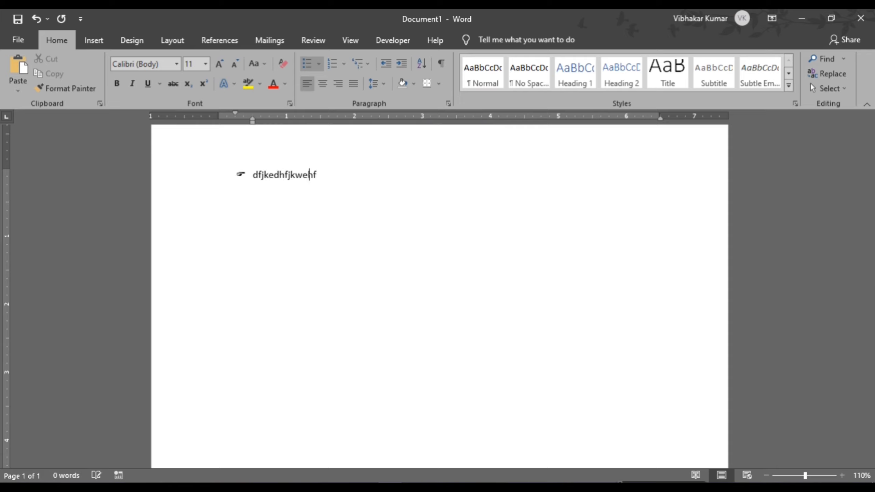
pyautogui.press('Return')
pyautogui.write('dhfjkwe')
pyautogui.press('Return')
pyautogui.write('wejhdfwejk')
pyautogui.press('Return')
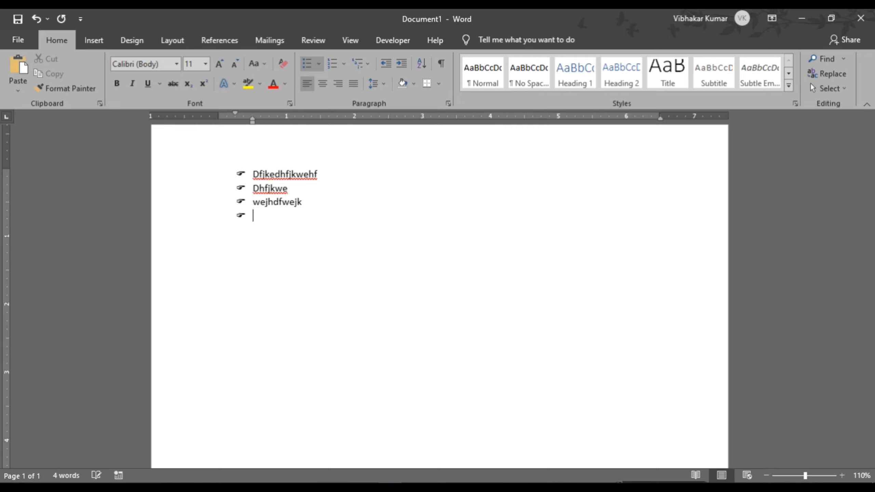
pyautogui.write('fkwehfwe')
pyautogui.press('Return')
# - Return to Define New Bullet and bring up its symbol choices again
pyautogui.scroll(13, 259, 226)
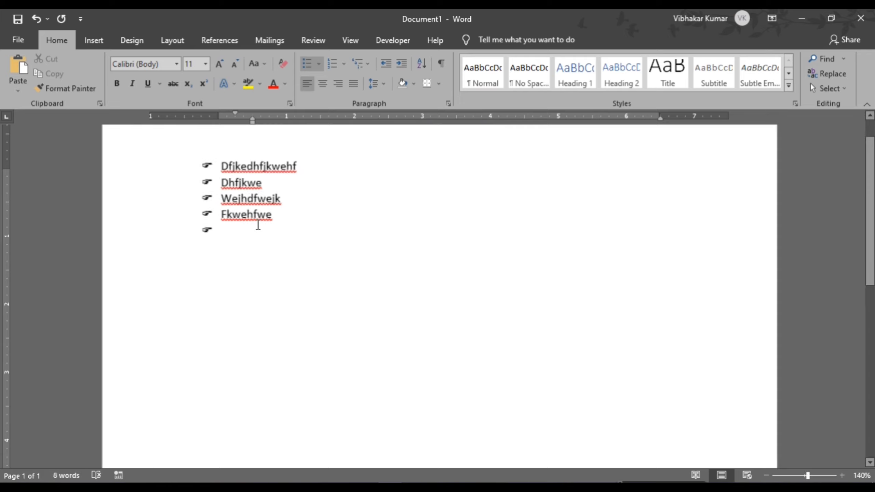
pyautogui.scroll(3, 196, 212)
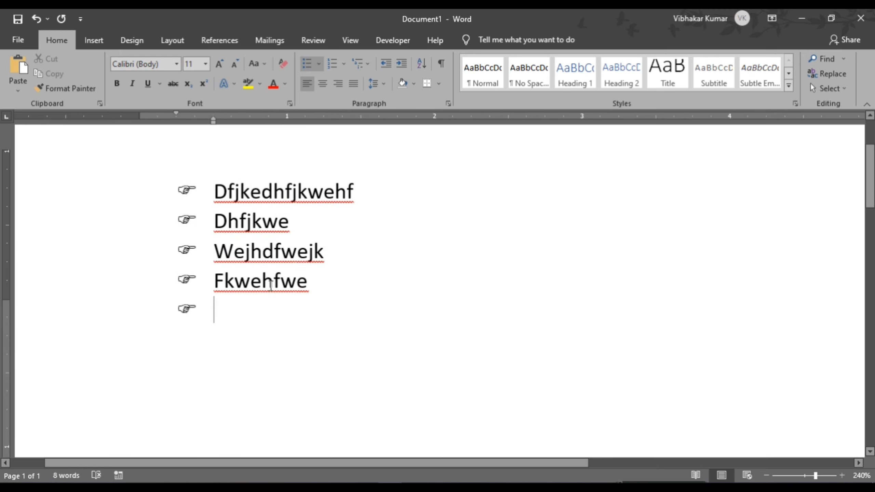
pyautogui.scroll(-10, 312, 290)
pyautogui.scroll(-3, 312, 290)
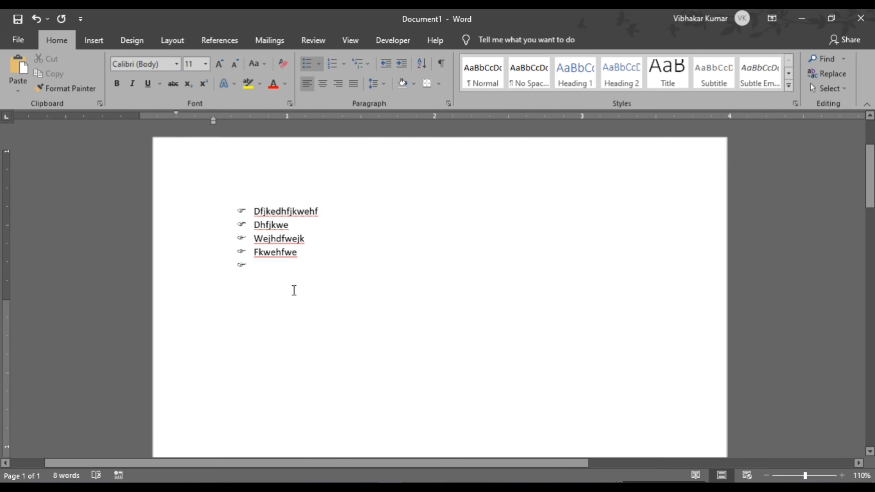
pyautogui.click(319, 65)
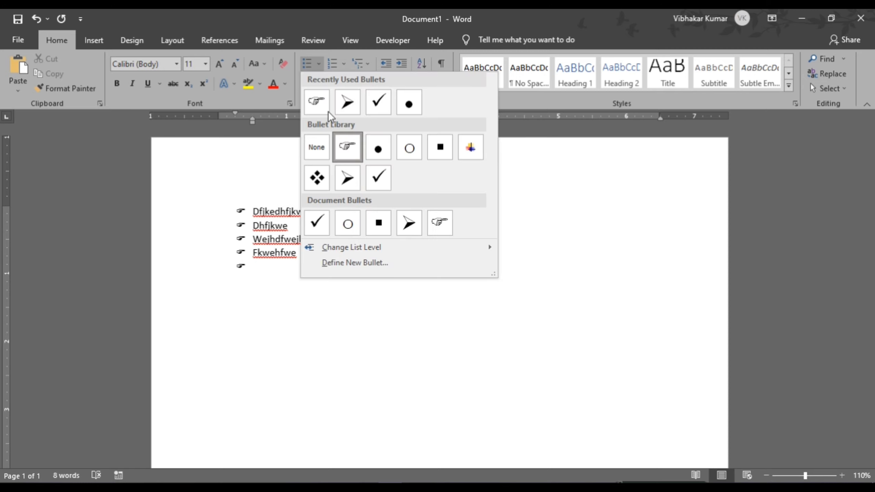
pyautogui.click(346, 263)
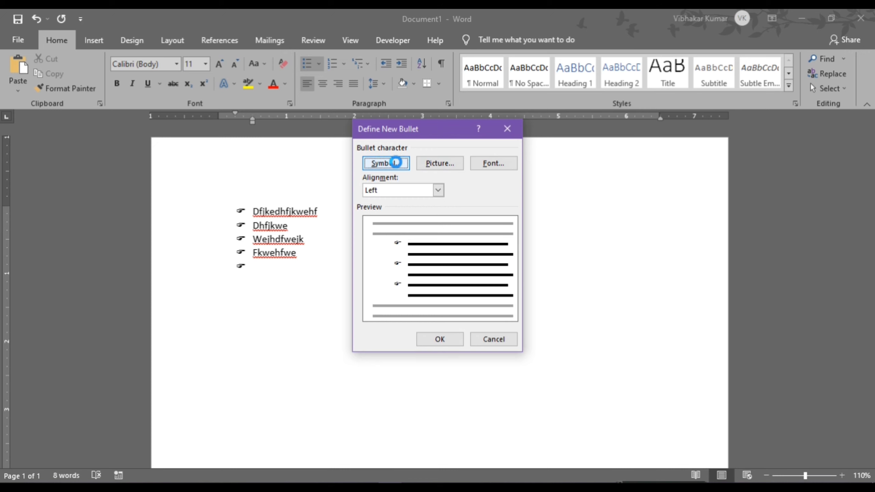
pyautogui.click(386, 162)
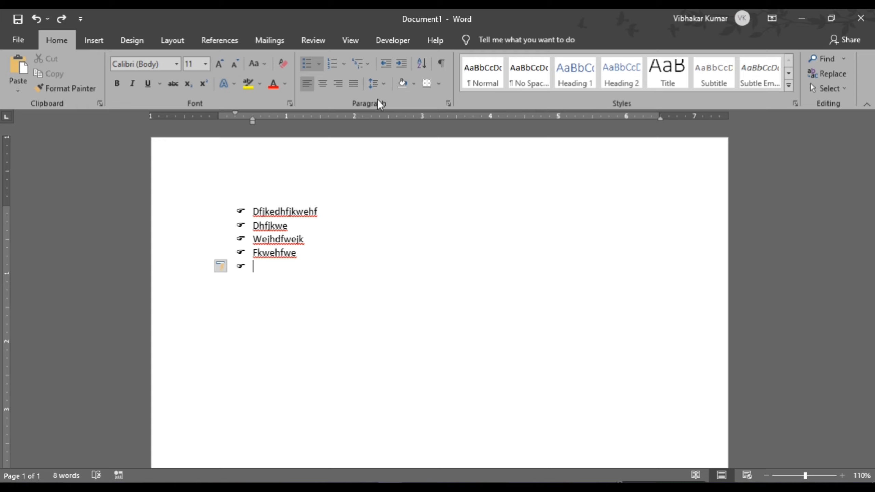
# - Number the list as 'Vibhu One, Vibhu Two…' using the spelled-out One, Two, Three style
pyautogui.click(343, 64)
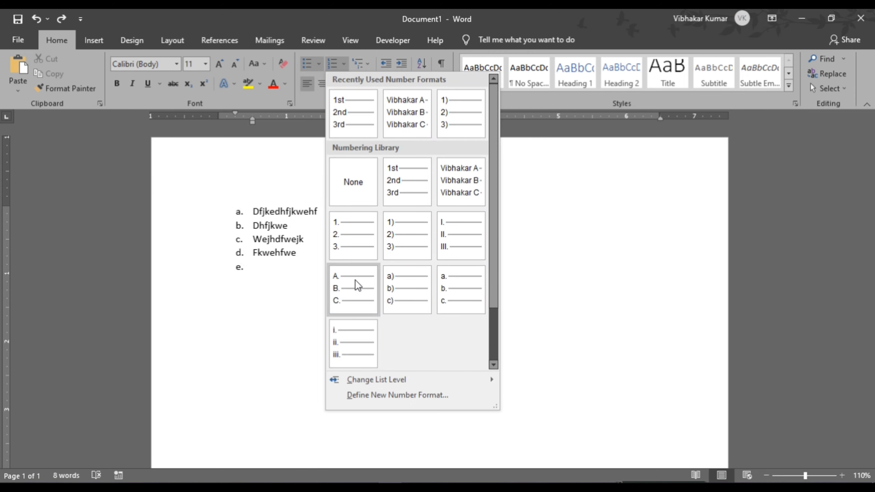
pyautogui.click(373, 396)
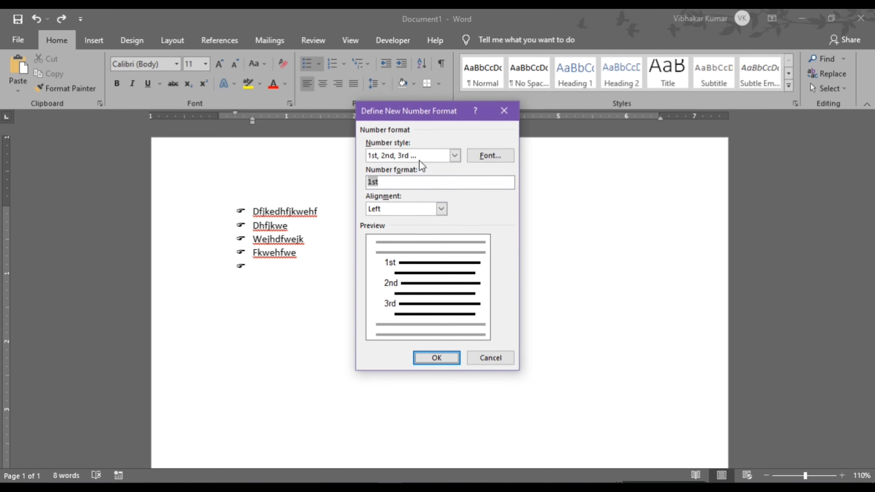
pyautogui.click(458, 156)
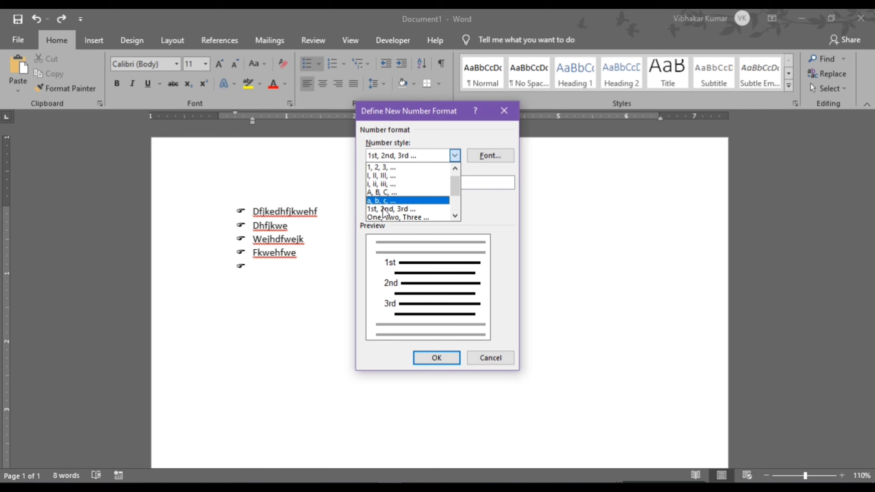
pyautogui.click(383, 216)
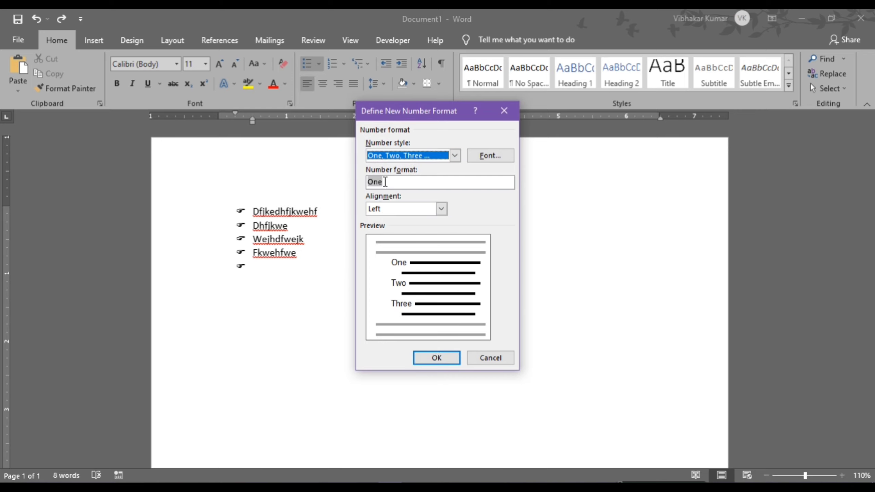
pyautogui.click(369, 182)
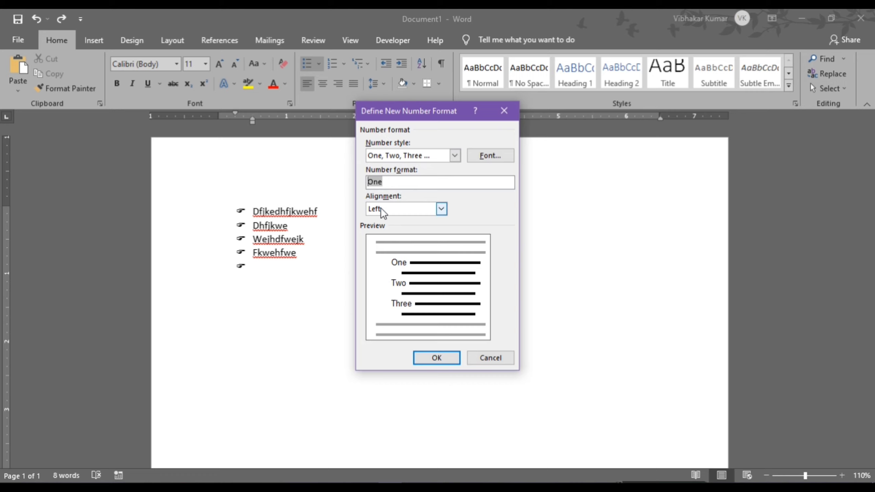
pyautogui.write('Vibhu')
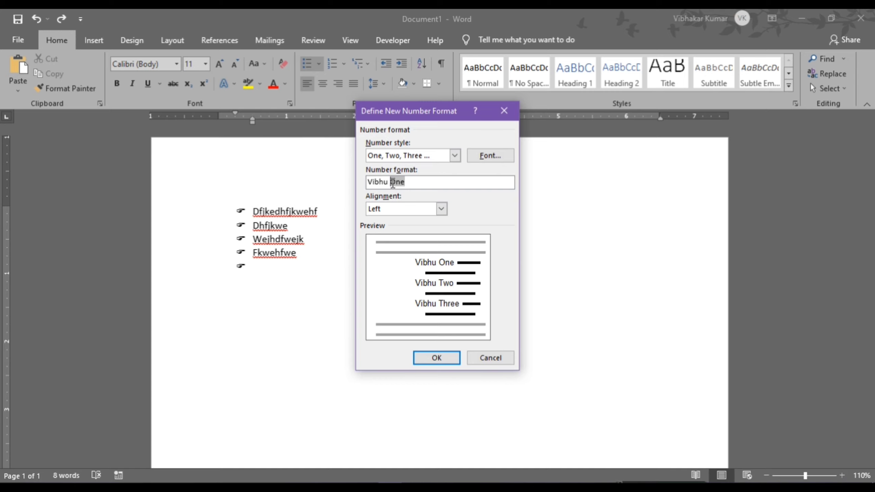
pyautogui.click(441, 356)
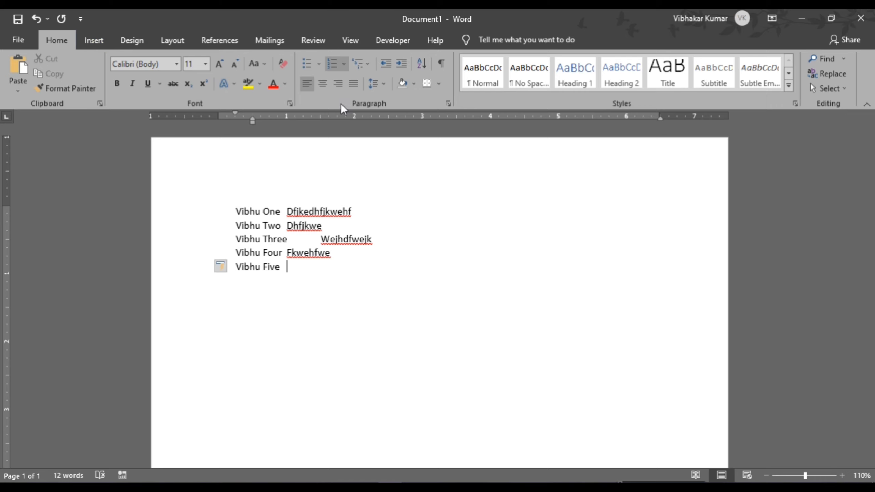
# - Reopen Define New Number Format unchanged, then select all and delete the Vibhu list
pyautogui.click(344, 65)
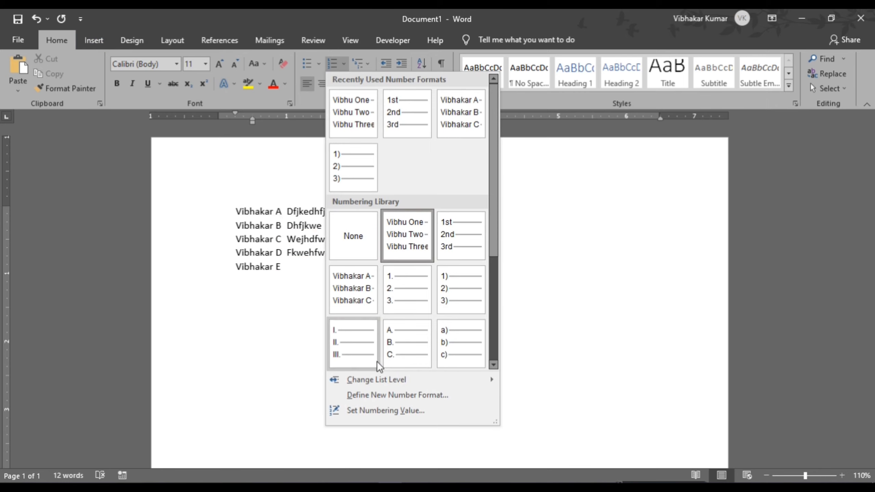
pyautogui.click(384, 396)
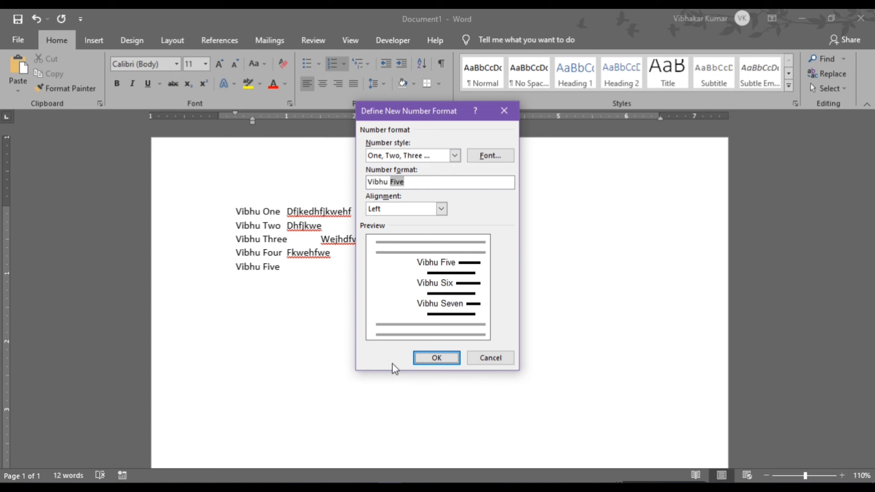
pyautogui.click(428, 359)
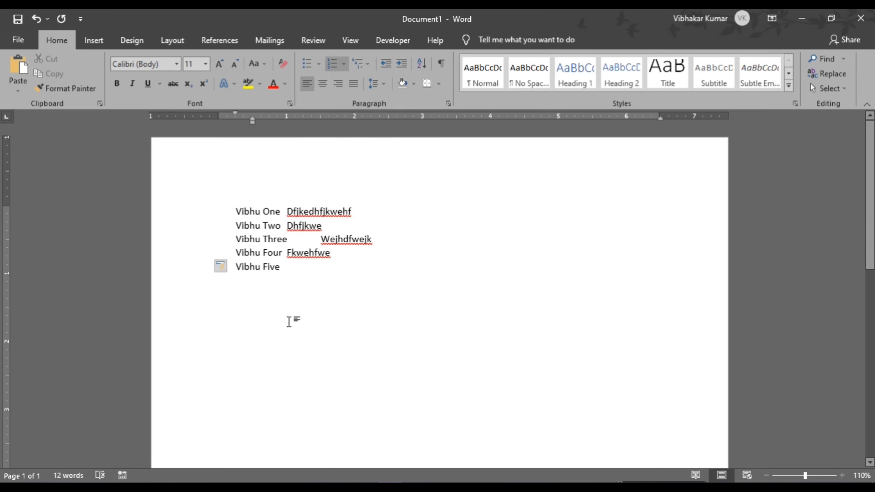
pyautogui.hotkey('ctrl', 'a')
pyautogui.press('Delete')
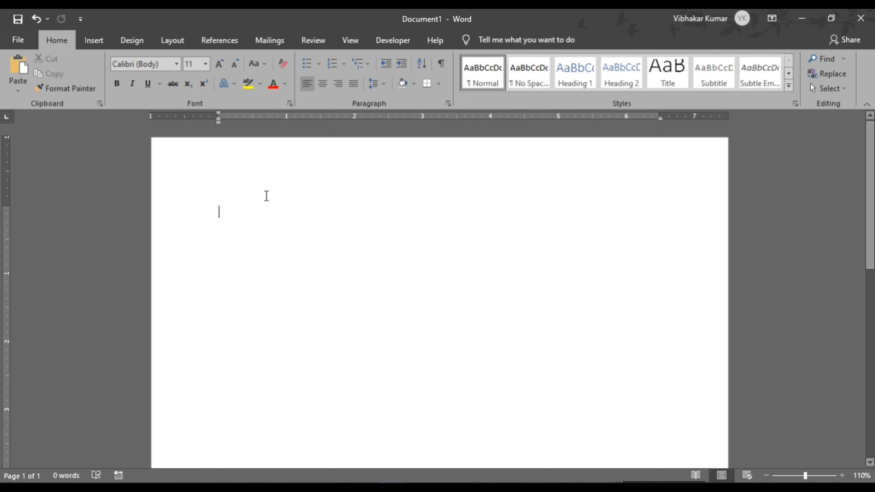
# - Generate sample paragraphs with =rand() and select the first paragraph
pyautogui.write('=rand')
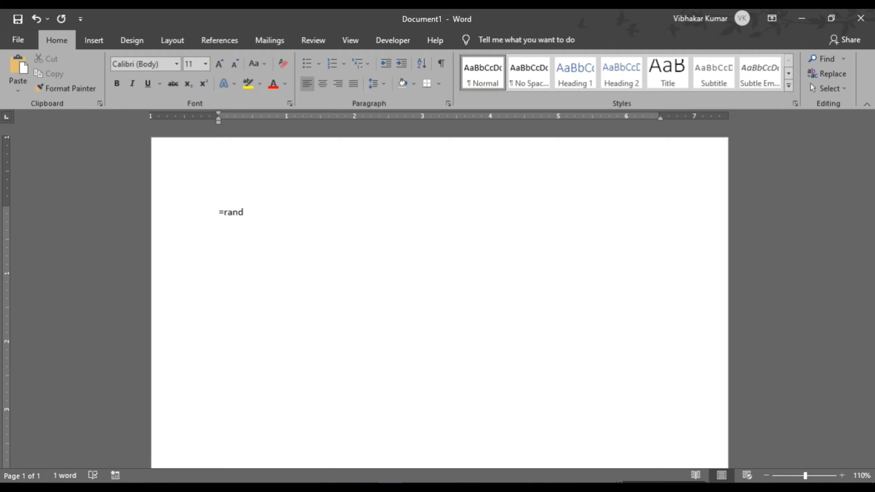
pyautogui.write('()')
pyautogui.press('Return')
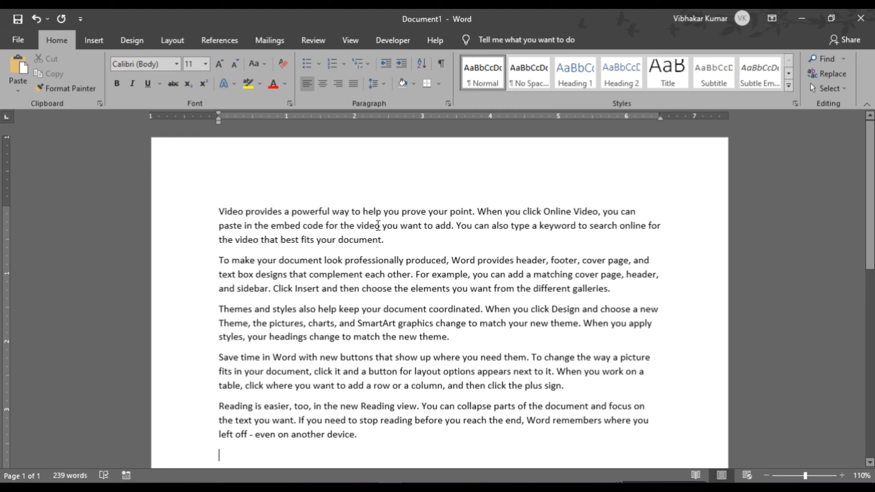
pyautogui.moveTo(395, 242); pyautogui.dragTo(367, 240)
pyautogui.moveTo(313, 229); pyautogui.dragTo(219, 208)
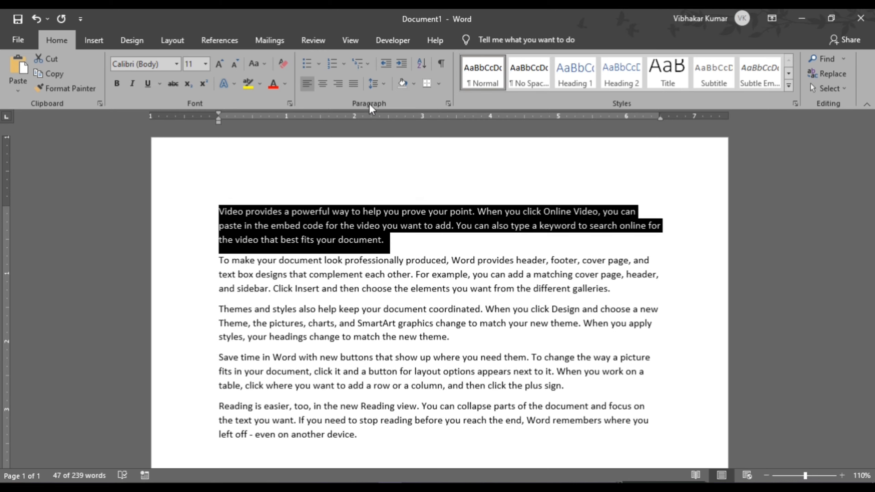
# - Give the page a Box border in a thick 3 pt double-line style
pyautogui.click(439, 84)
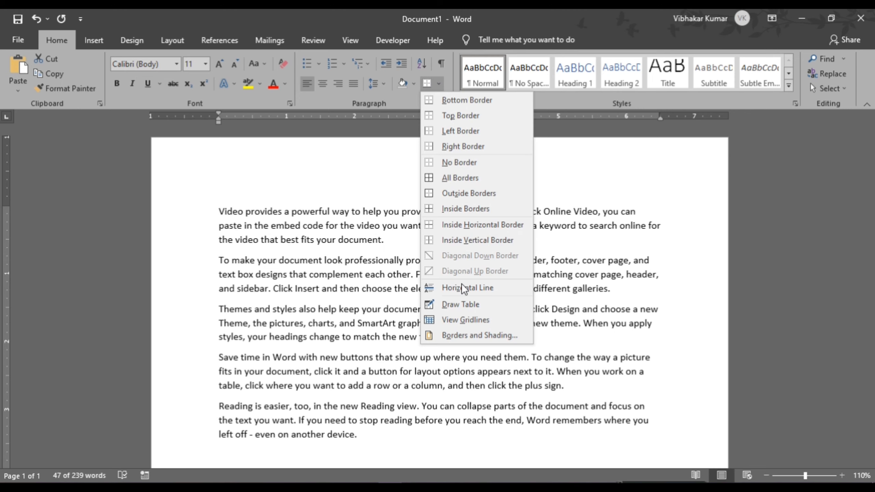
pyautogui.click(454, 336)
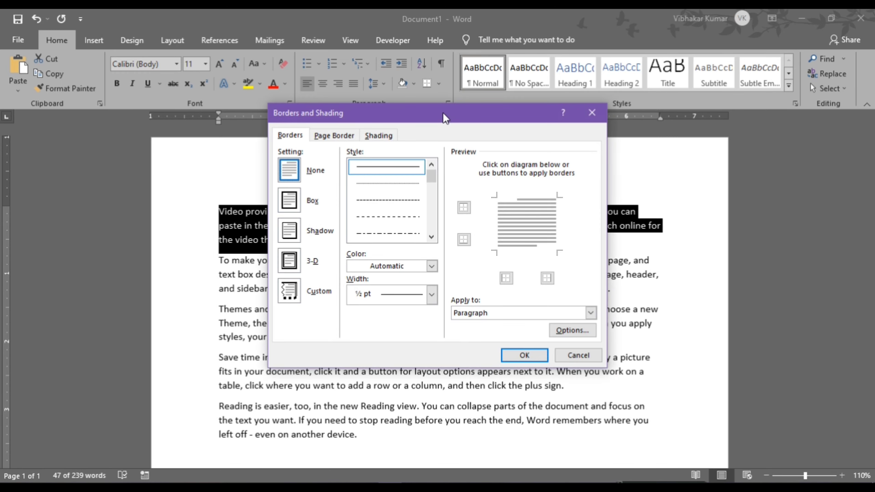
pyautogui.moveTo(443, 112)
pyautogui.mouseDown()
pyautogui.moveTo(666, 76)
pyautogui.moveTo(680, 49)
pyautogui.moveTo(671, 49)
pyautogui.mouseUp()
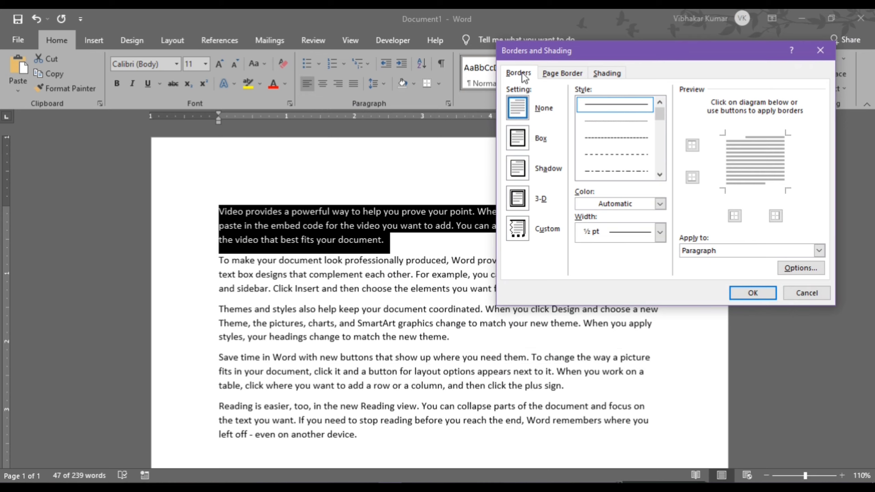
pyautogui.click(561, 75)
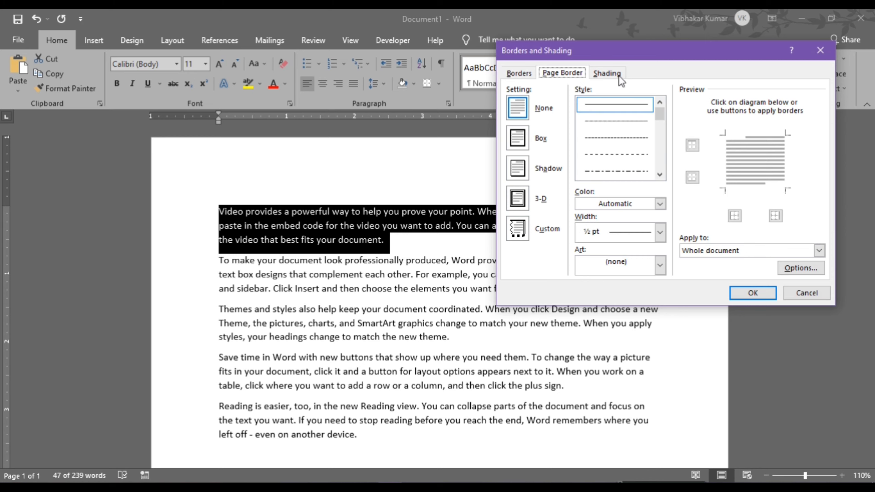
pyautogui.click(613, 75)
pyautogui.click(562, 73)
pyautogui.click(515, 138)
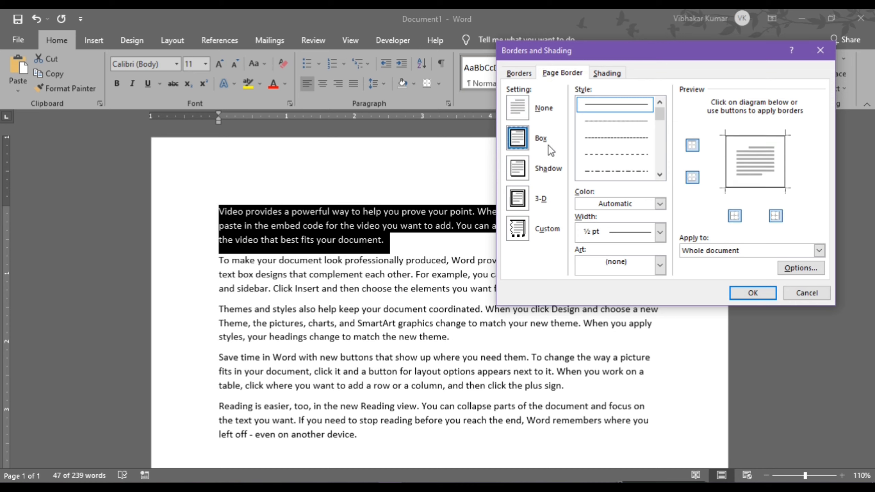
pyautogui.click(617, 137)
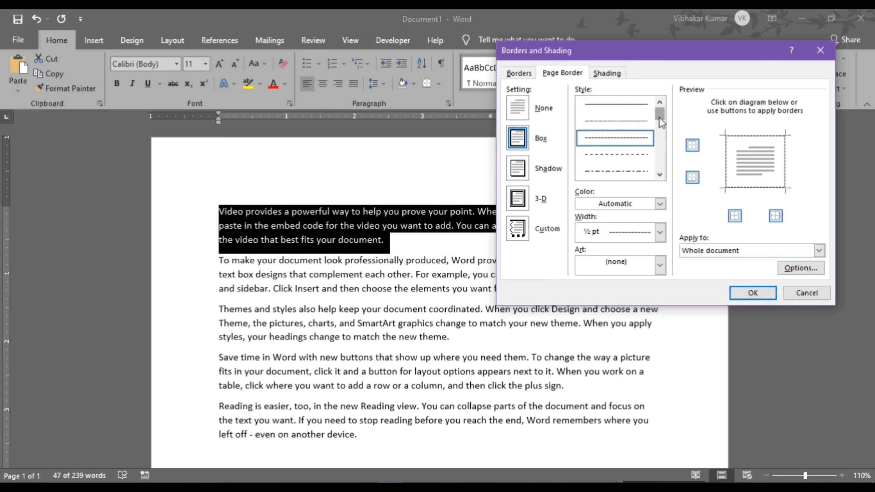
pyautogui.moveTo(659, 118); pyautogui.dragTo(660, 140)
pyautogui.click(614, 170)
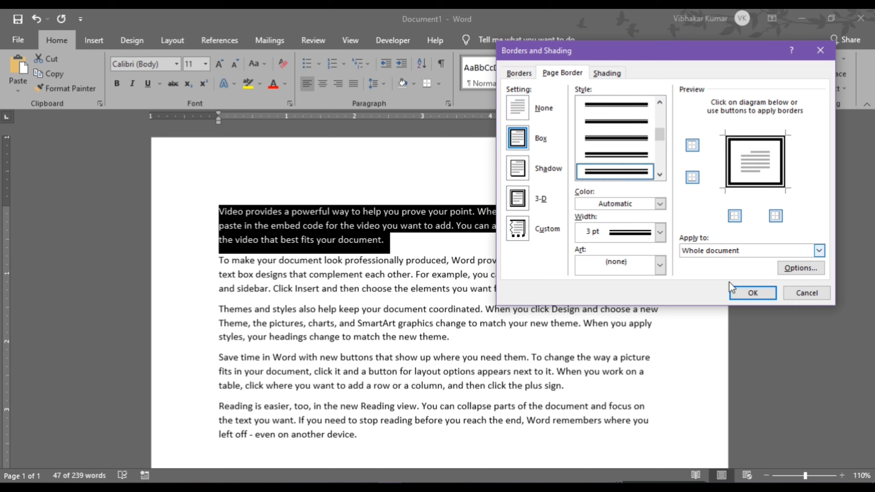
pyautogui.click(745, 295)
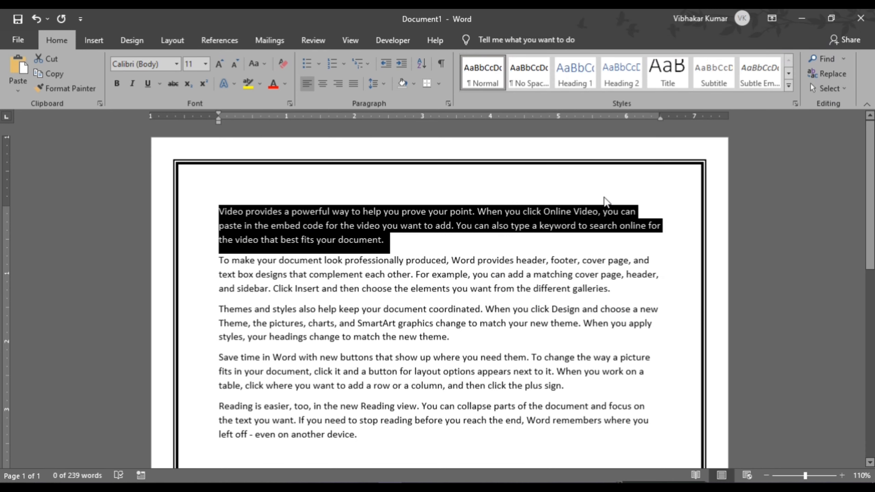
# - Box the first paragraph with a purple thin-thick-thin 3 pt border
pyautogui.click(440, 83)
pyautogui.click(461, 336)
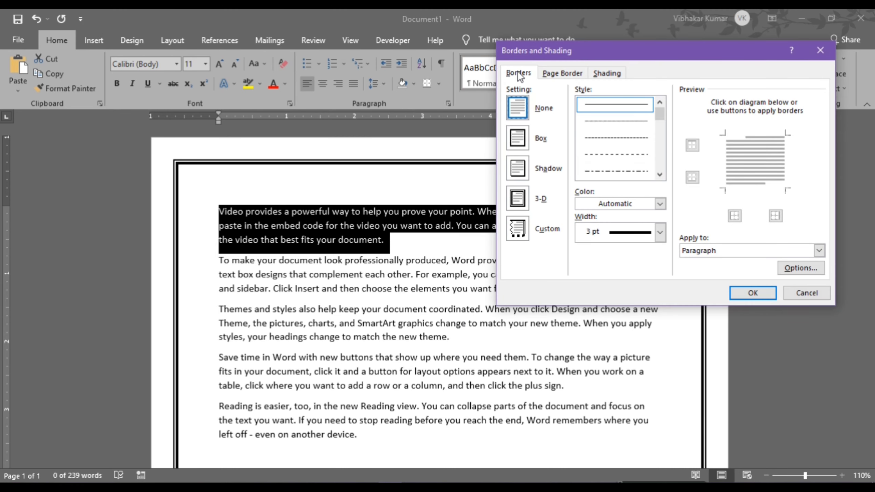
pyautogui.click(519, 140)
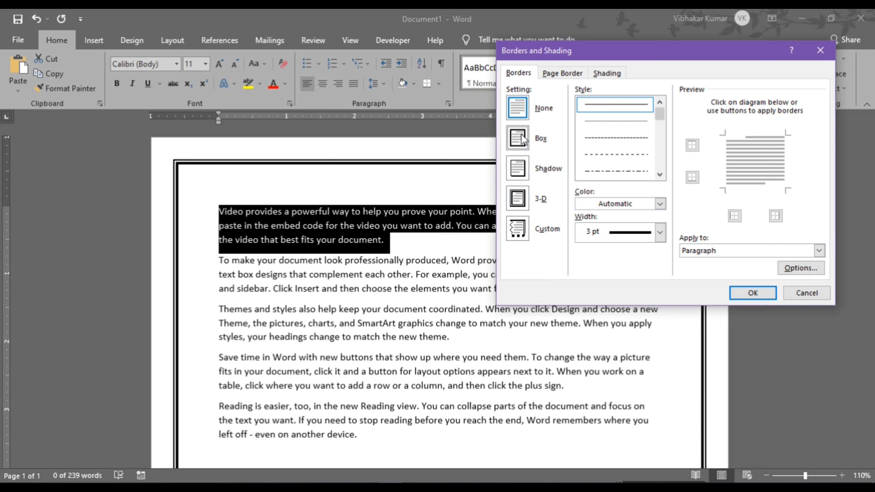
pyautogui.click(518, 169)
pyautogui.click(518, 198)
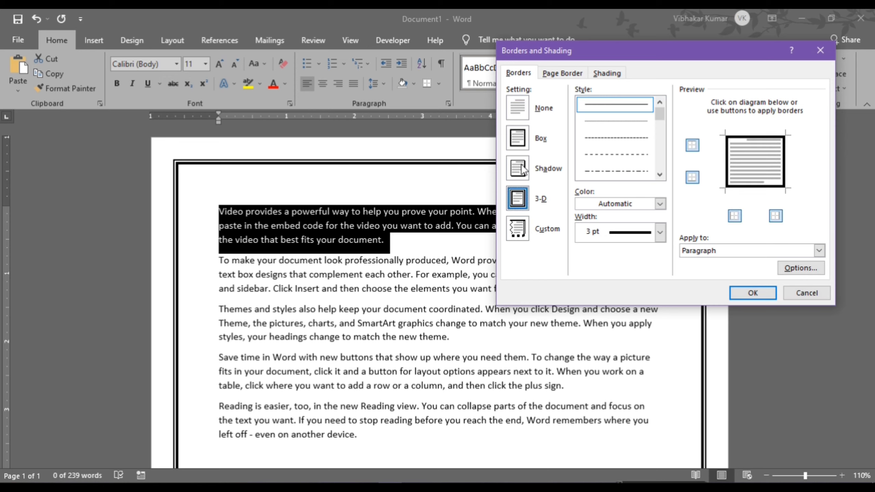
pyautogui.click(522, 141)
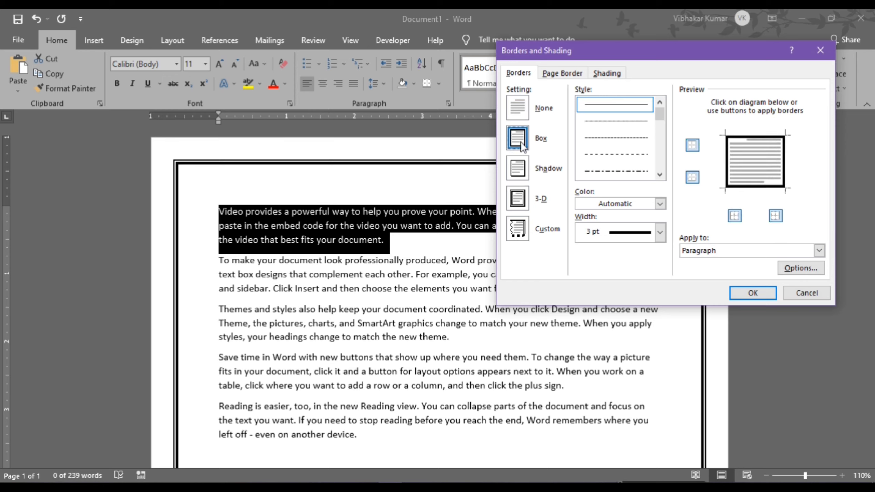
pyautogui.click(660, 145)
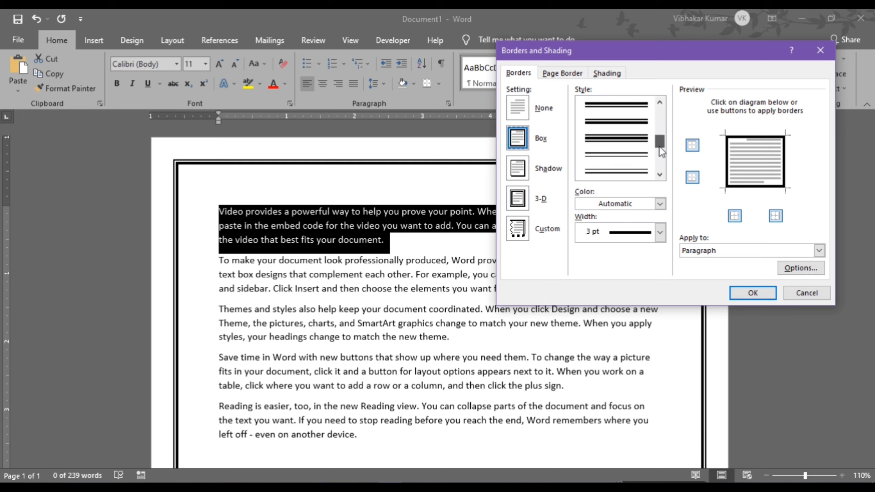
pyautogui.moveTo(660, 141); pyautogui.dragTo(659, 139)
pyautogui.click(618, 140)
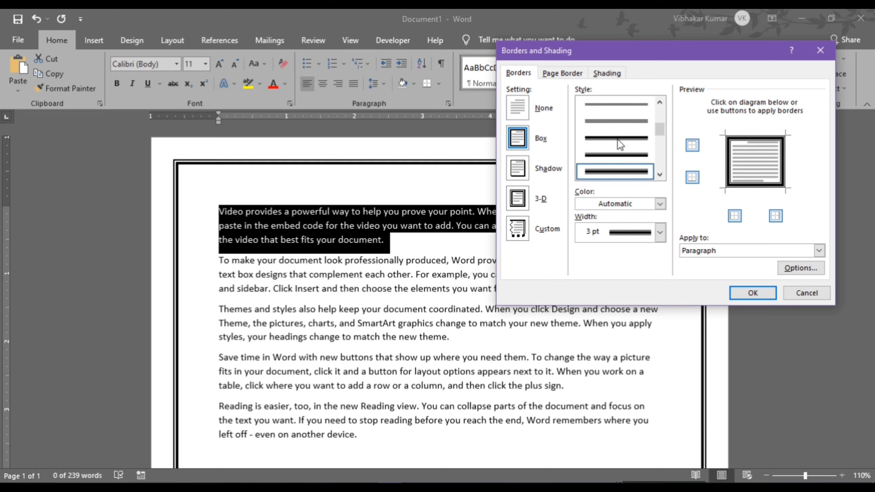
pyautogui.click(660, 204)
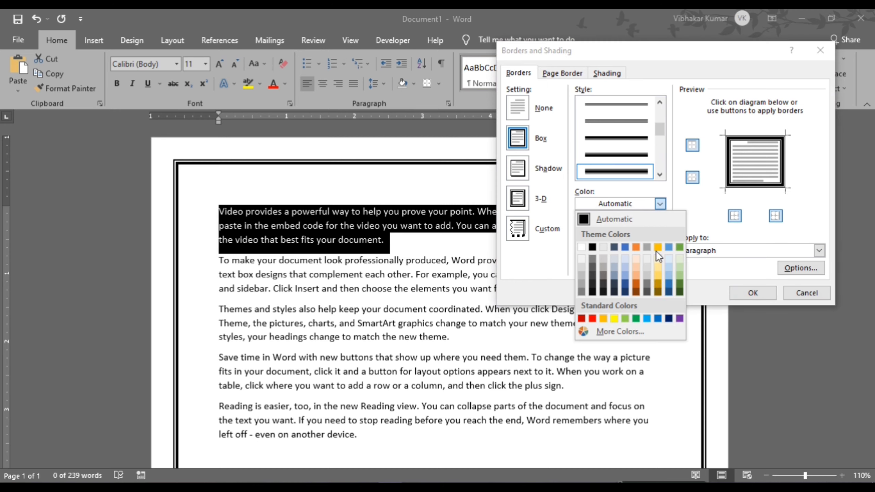
pyautogui.click(679, 319)
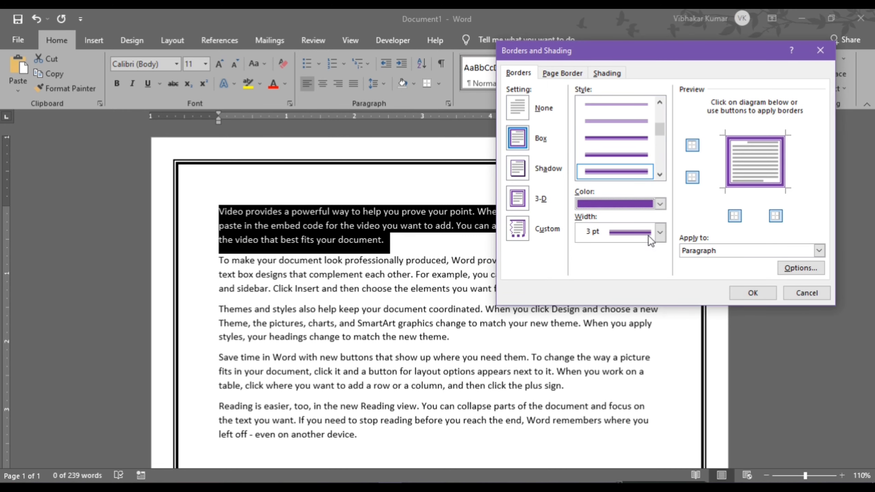
pyautogui.click(754, 292)
pyautogui.click(531, 299)
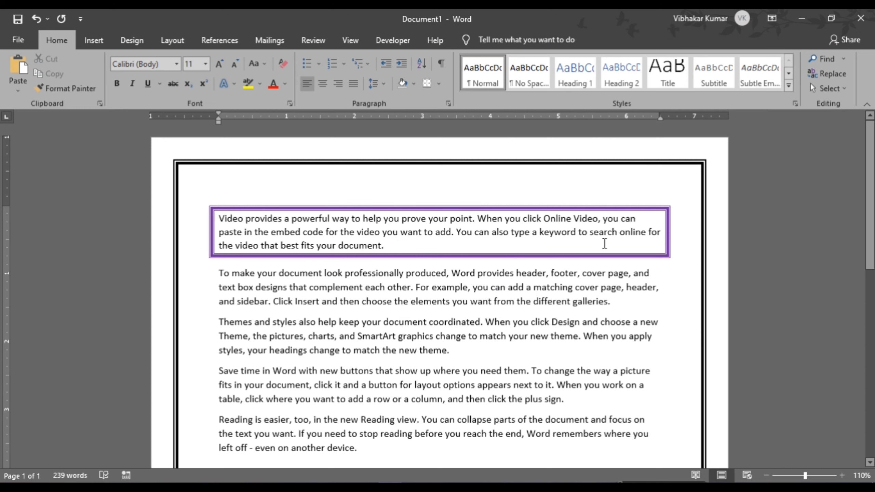
# - Shade the second paragraph with a yellow fill and a 25% pattern
pyautogui.moveTo(620, 304); pyautogui.dragTo(221, 273)
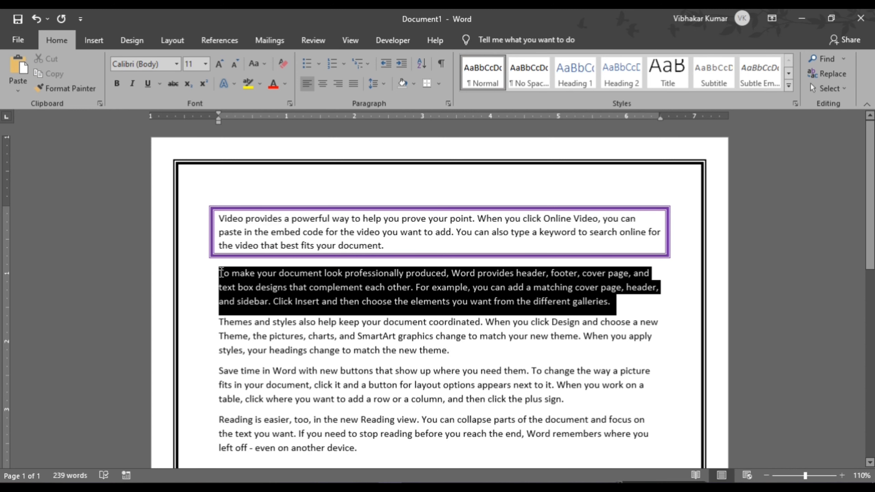
pyautogui.click(440, 84)
pyautogui.click(465, 334)
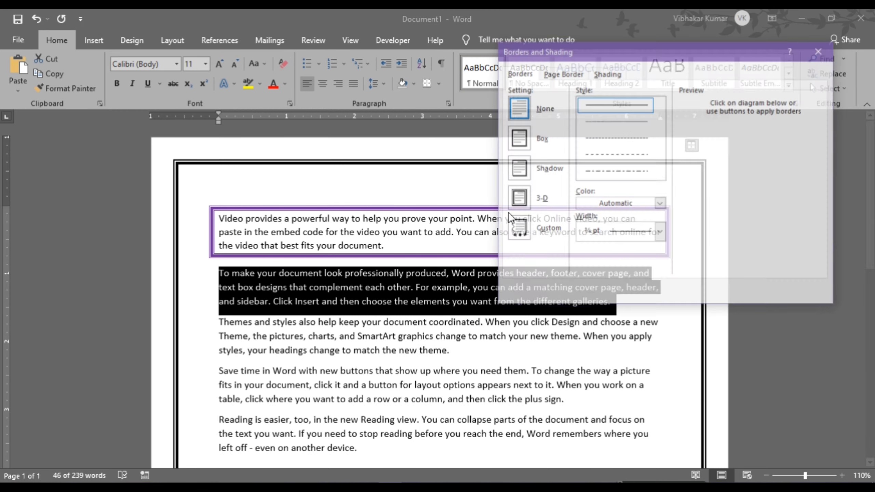
pyautogui.click(605, 74)
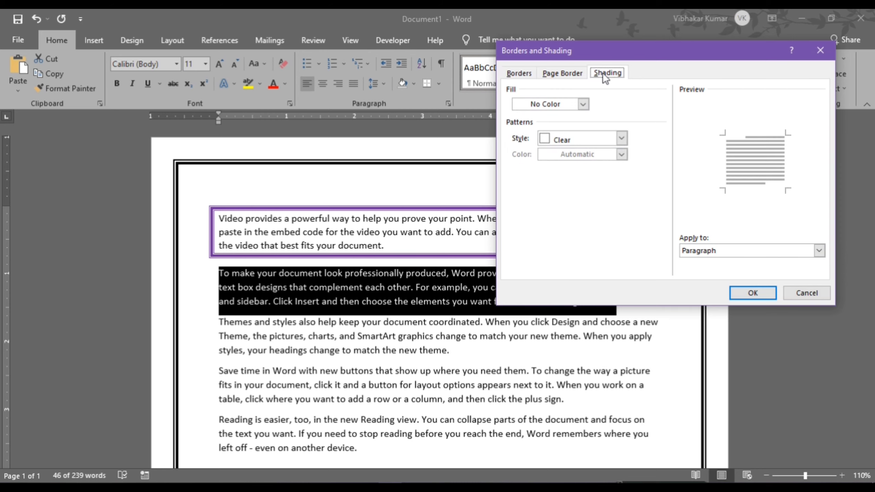
pyautogui.click(583, 105)
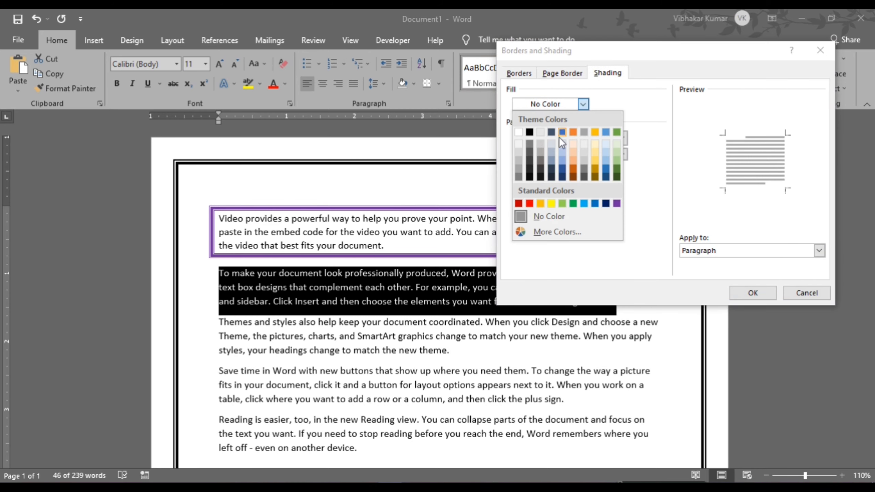
pyautogui.click(551, 204)
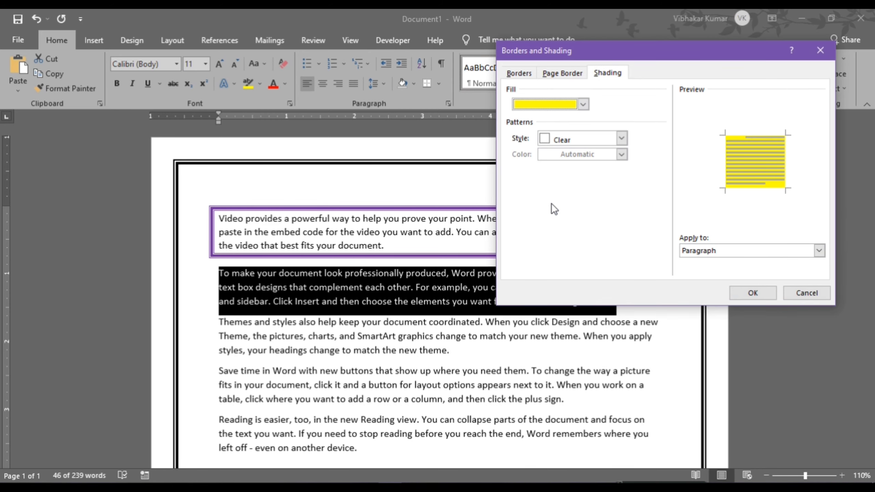
pyautogui.click(625, 138)
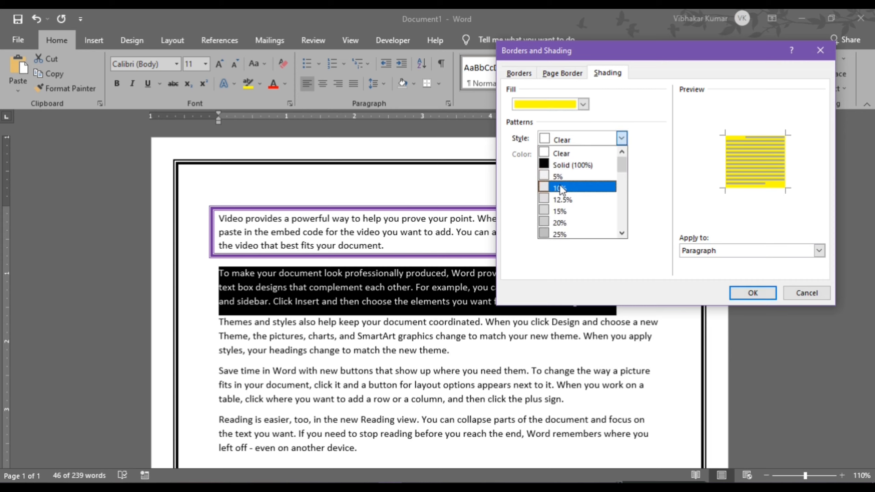
pyautogui.click(556, 234)
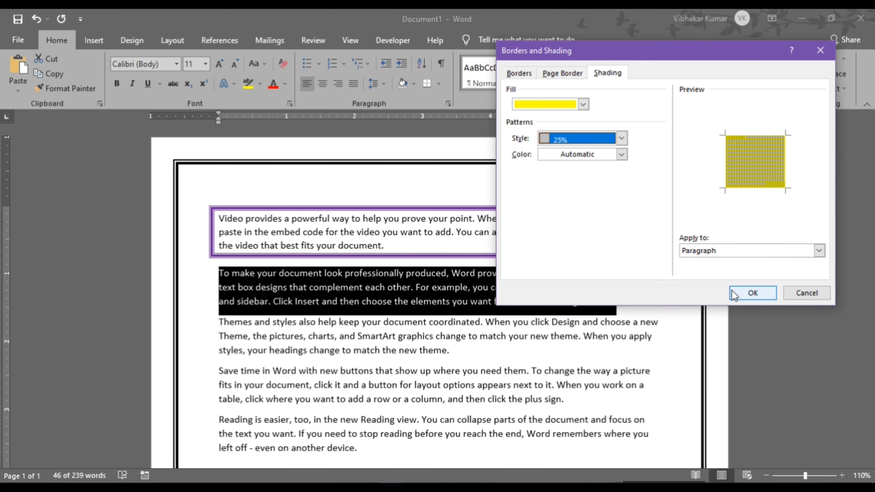
pyautogui.click(751, 294)
pyautogui.click(529, 322)
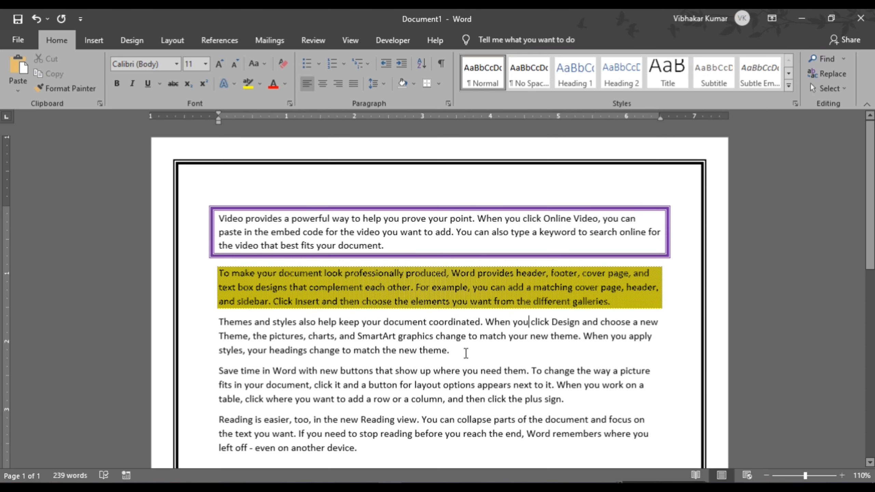
# - Shade the Themes paragraph with a plain yellow fill
pyautogui.moveTo(449, 352); pyautogui.dragTo(219, 323)
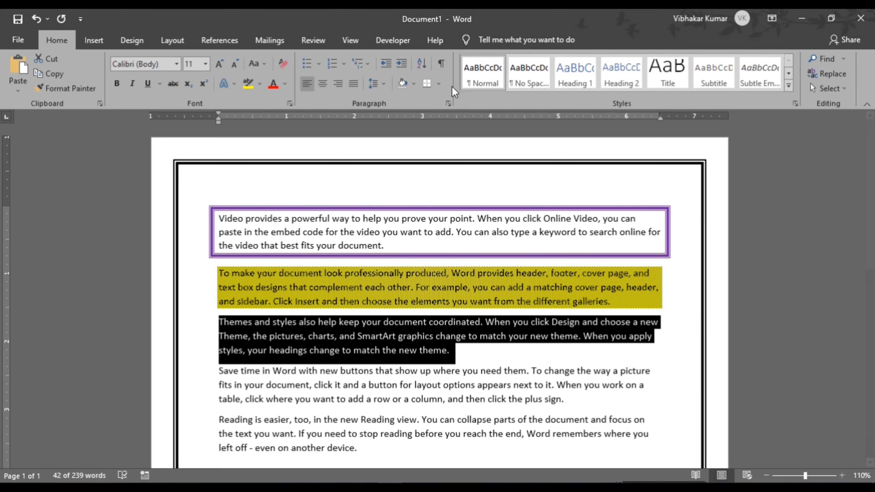
pyautogui.click(440, 84)
pyautogui.click(479, 336)
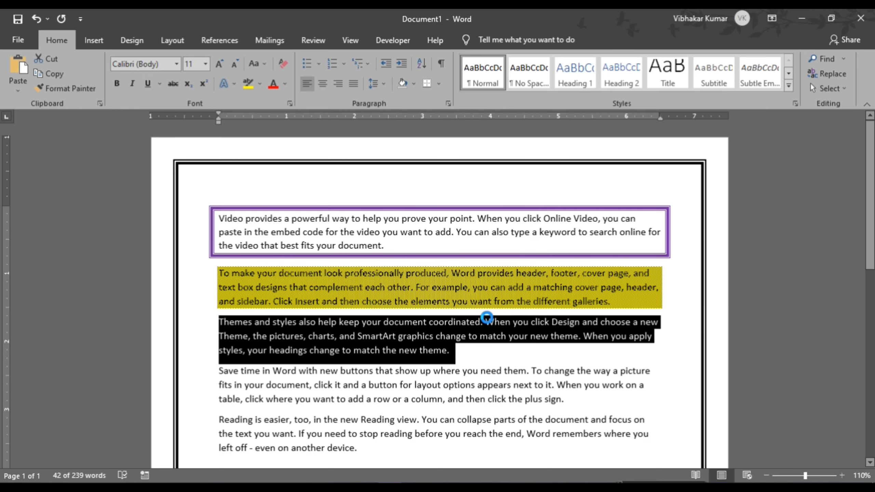
pyautogui.click(607, 73)
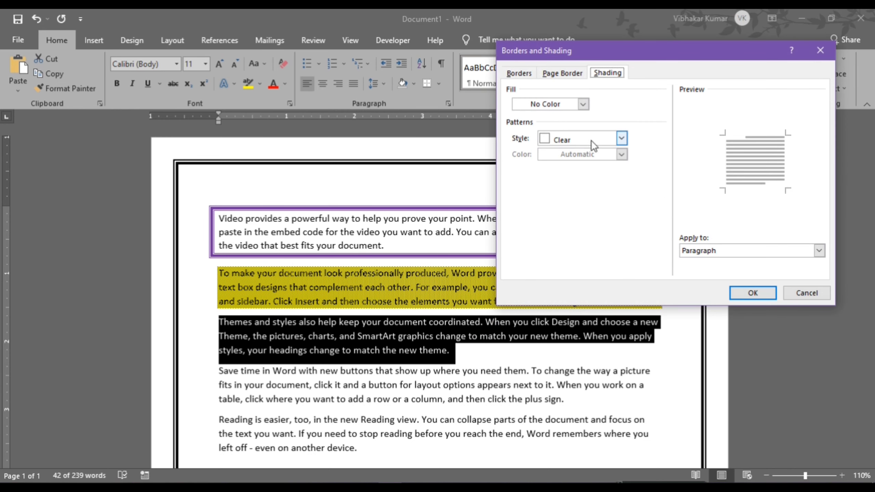
pyautogui.click(584, 104)
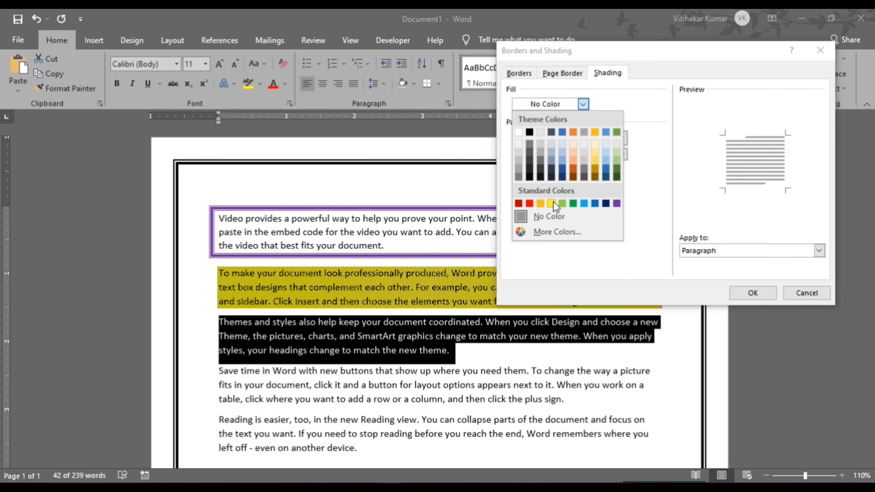
pyautogui.click(553, 203)
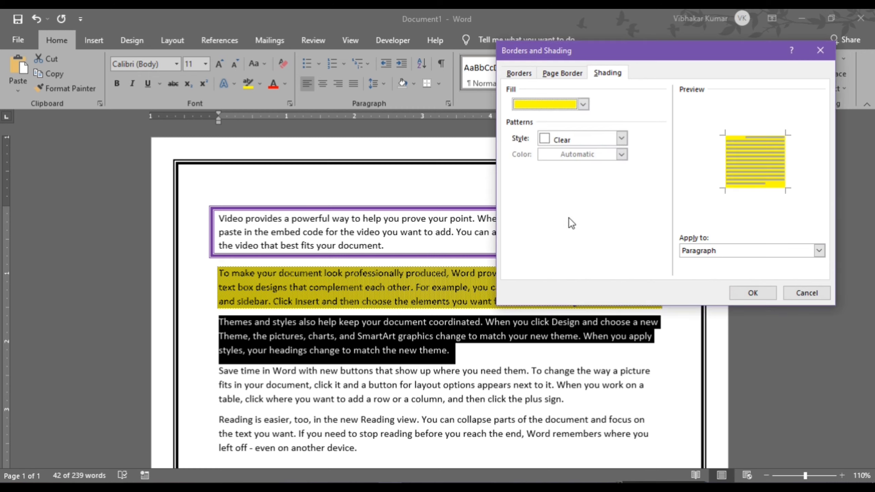
pyautogui.click(751, 293)
pyautogui.click(492, 362)
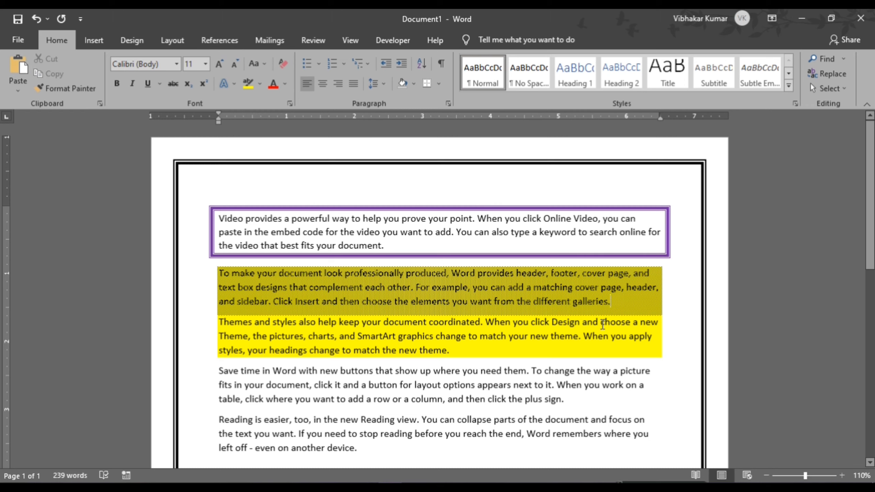
# - Insert blank lines around the Themes and Save time paragraphs, then select Save time
pyautogui.press('Return')
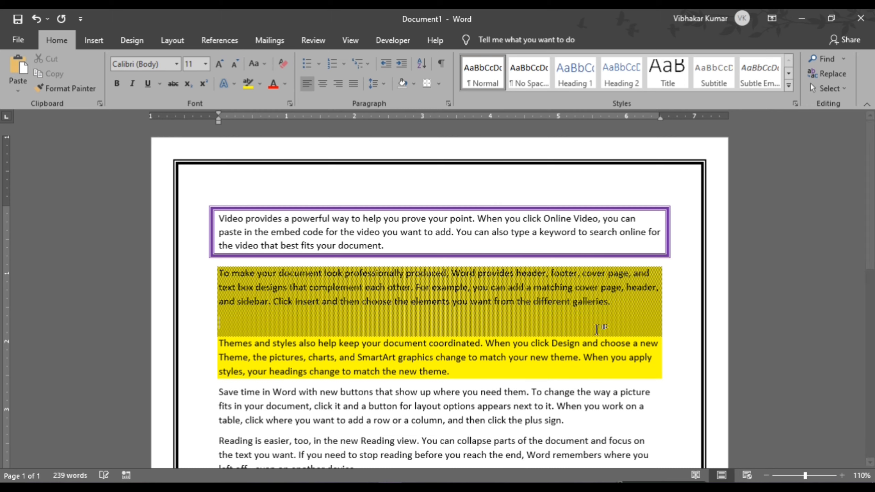
pyautogui.click(224, 344)
pyautogui.press('Return')
pyautogui.press('Return')
pyautogui.scroll(-3, 399, 345)
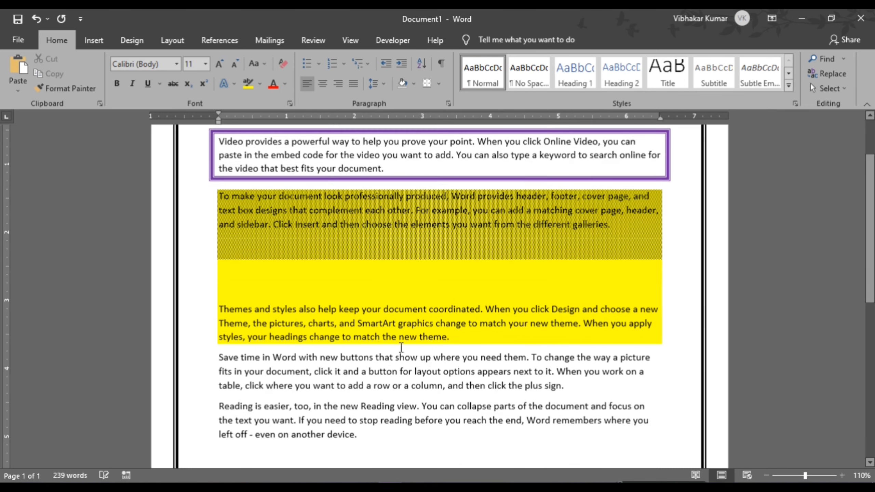
pyautogui.click(216, 323)
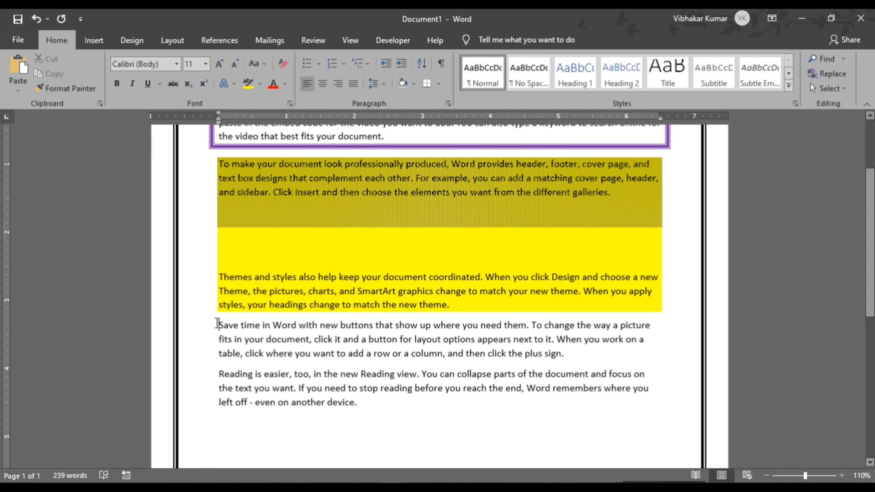
pyautogui.press('Return')
pyautogui.press('Return')
pyautogui.press('Return')
pyautogui.scroll(-2, 554, 365)
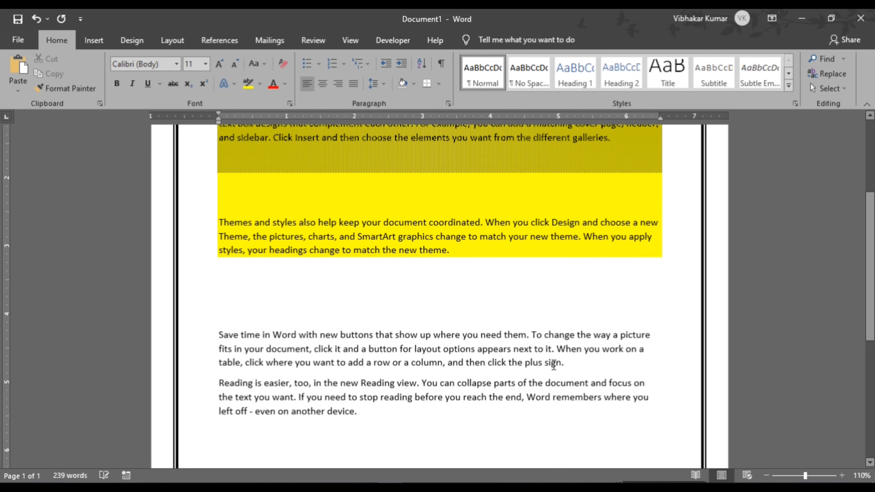
pyautogui.click(582, 363)
pyautogui.press('Return')
pyautogui.press('Return')
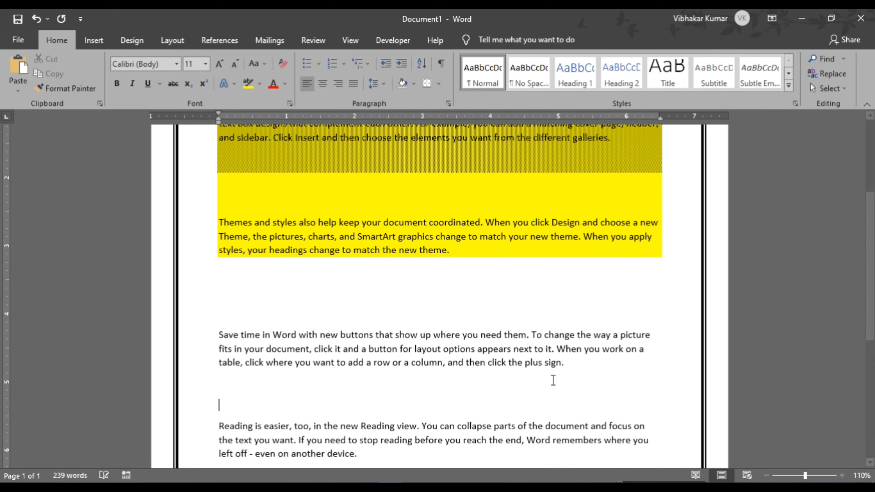
pyautogui.moveTo(574, 365); pyautogui.dragTo(219, 334)
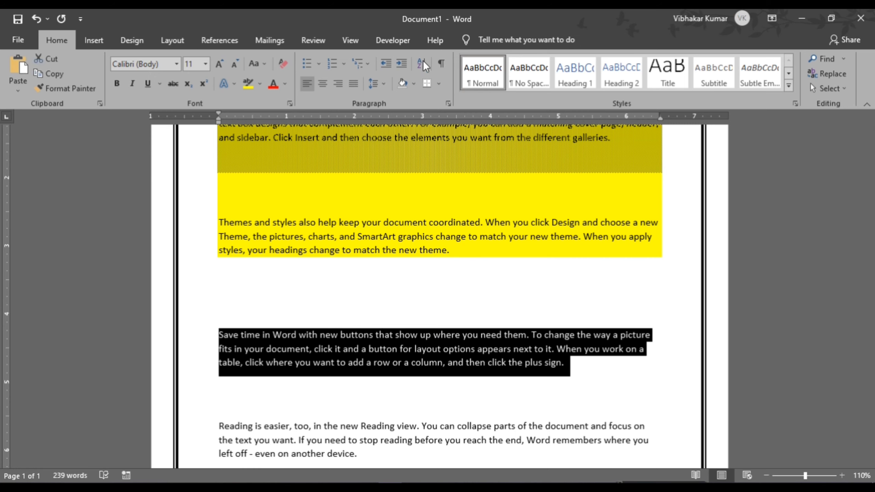
# - Shade the Save time paragraph with a yellow fill
pyautogui.click(438, 84)
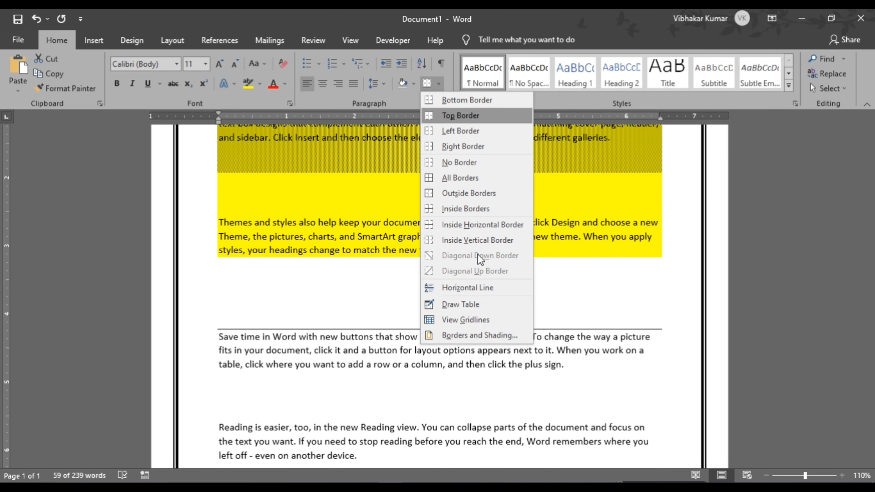
pyautogui.click(463, 334)
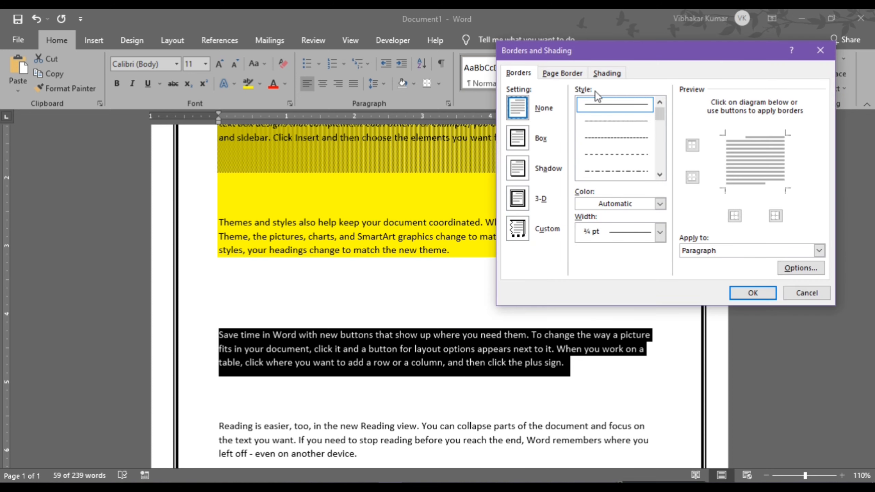
pyautogui.click(607, 73)
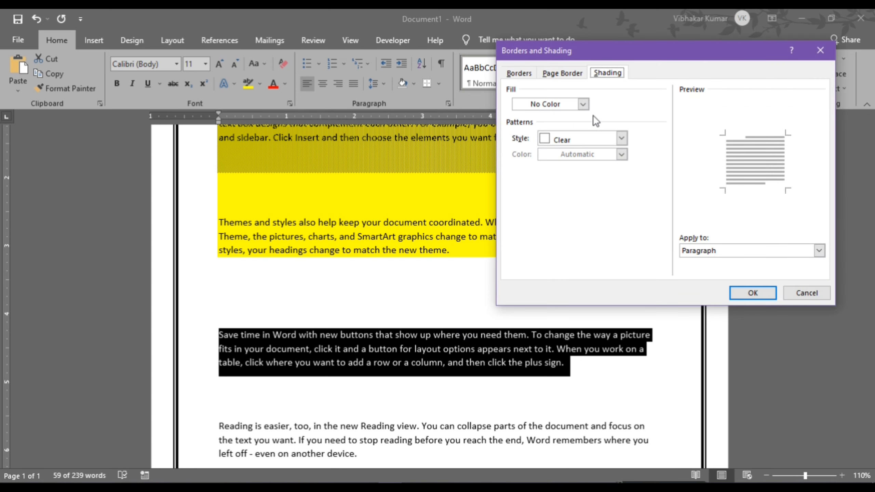
pyautogui.click(583, 104)
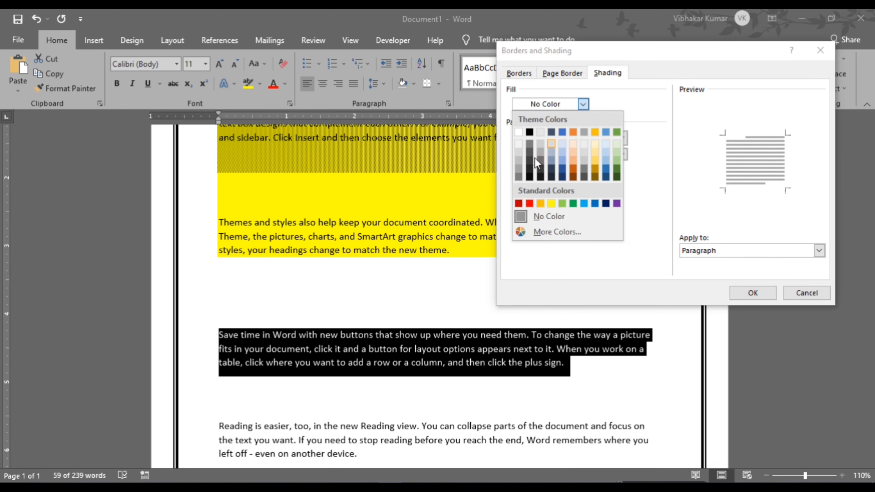
pyautogui.click(552, 204)
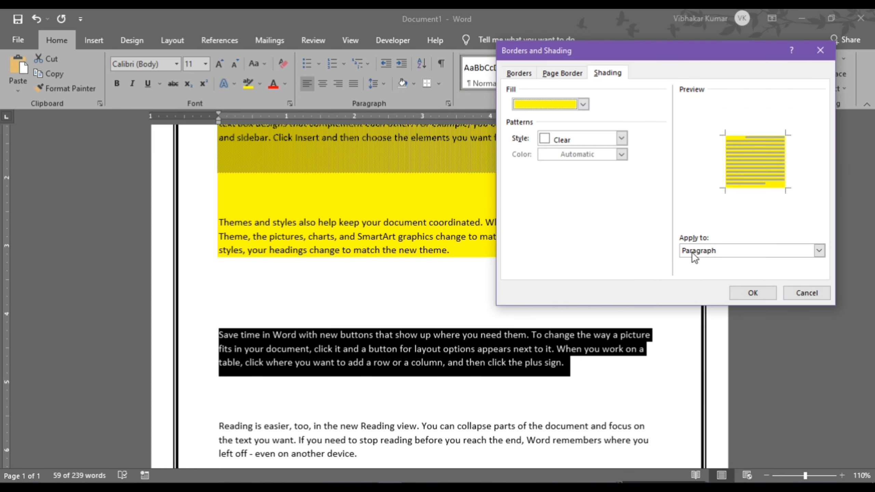
pyautogui.click(753, 293)
pyautogui.click(593, 380)
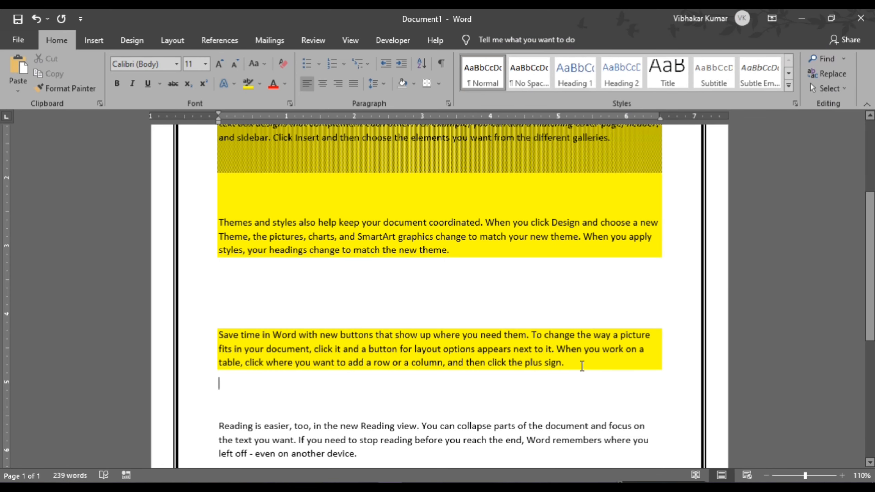
# - Highlight the Reading is easier paragraph in yellow
pyautogui.scroll(-3, 582, 366)
pyautogui.moveTo(219, 317); pyautogui.dragTo(366, 349)
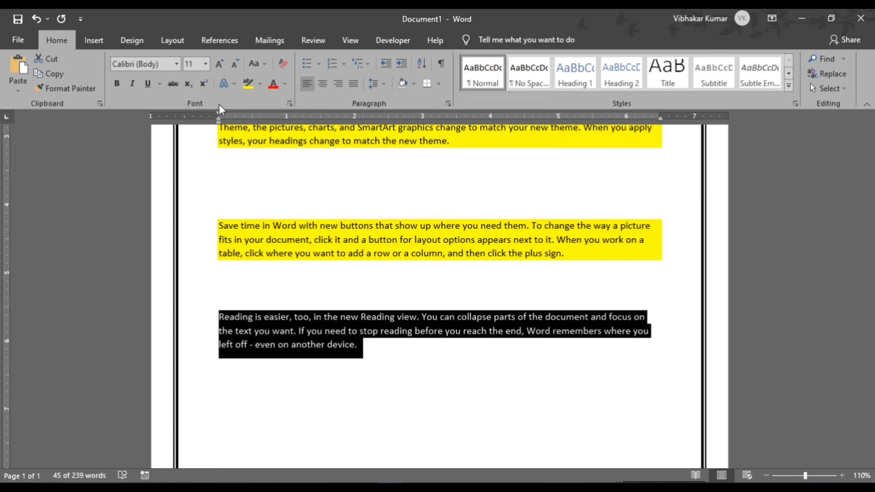
pyautogui.click(248, 82)
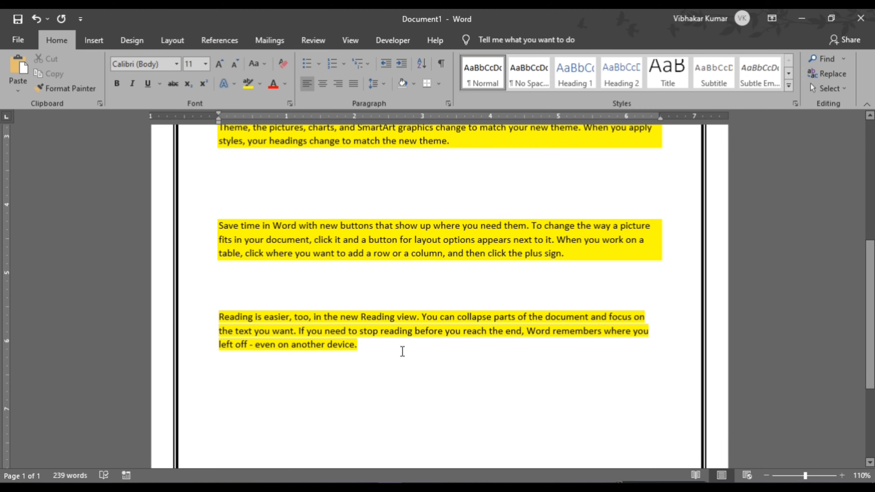
# - Delete all the text and regenerate plain sample paragraphs with =rand()
pyautogui.hotkey('ctrl', 'shift', 'Home')
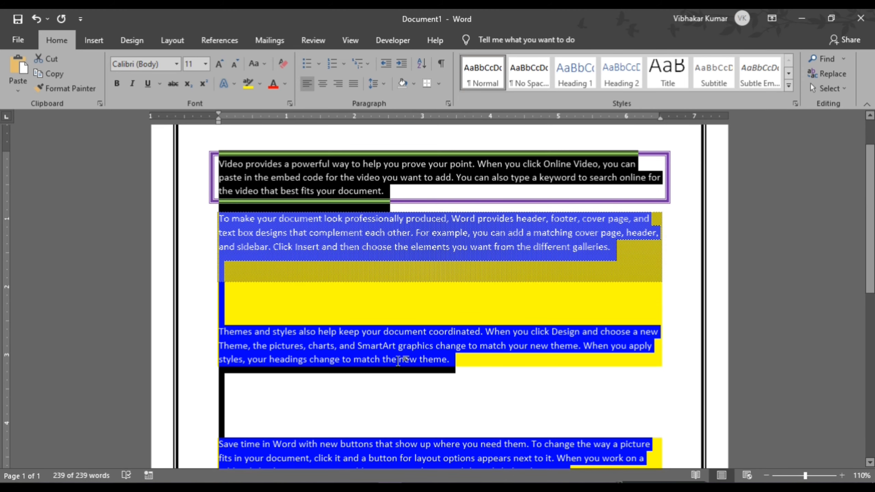
pyautogui.press('Delete')
pyautogui.write('=')
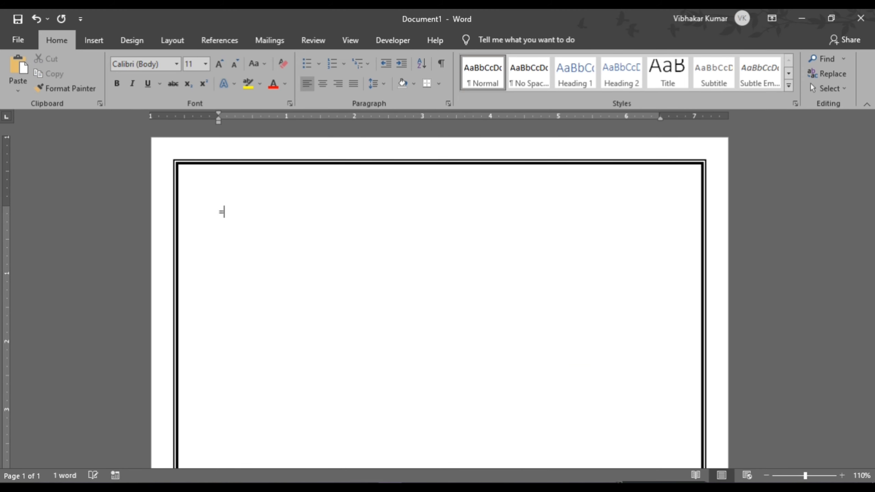
pyautogui.write('rand()')
pyautogui.press('Return')
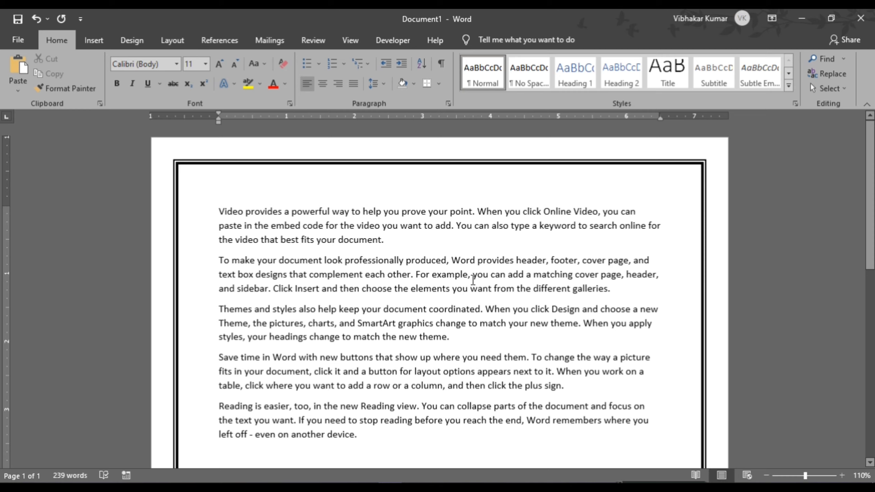
# - Open Advanced Find and enter 'you' as the search text
pyautogui.moveTo(473, 275); pyautogui.dragTo(490, 276)
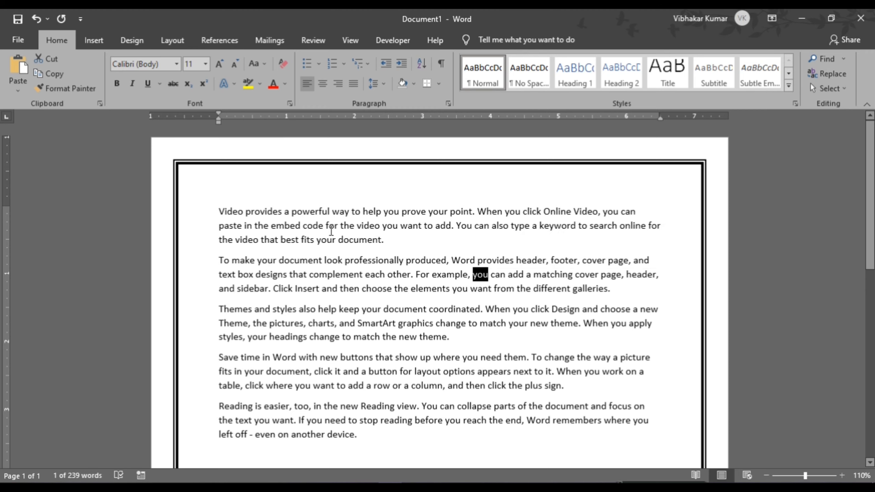
pyautogui.click(468, 250)
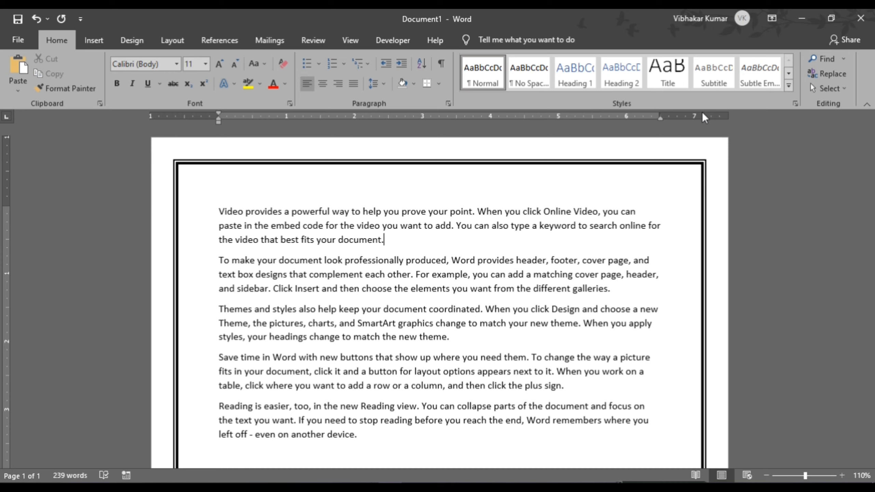
pyautogui.click(845, 58)
pyautogui.click(825, 85)
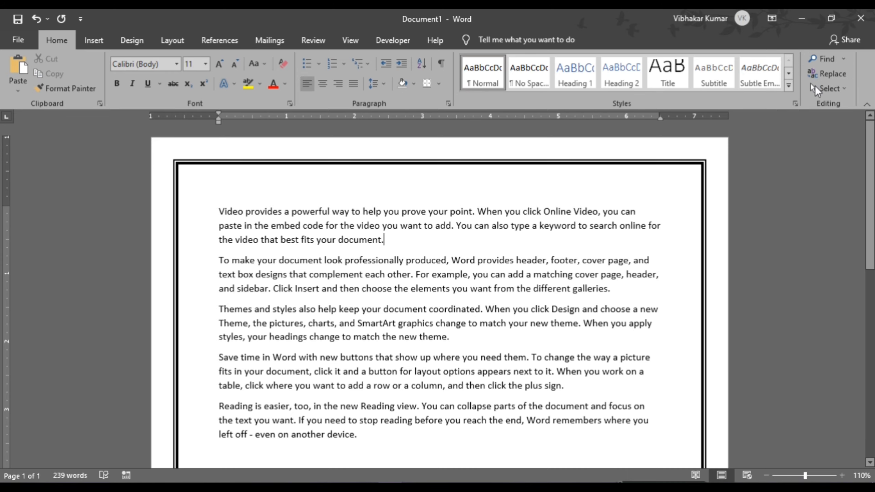
pyautogui.moveTo(638, 210); pyautogui.dragTo(675, 56)
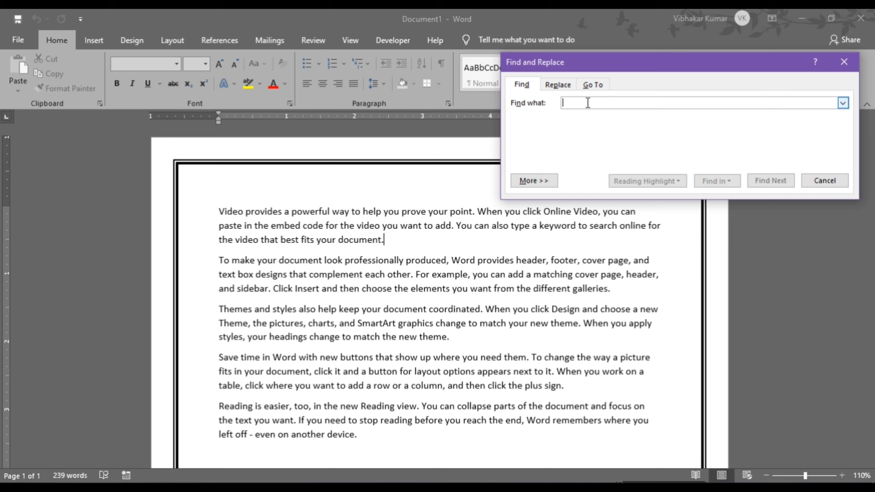
pyautogui.write('you')
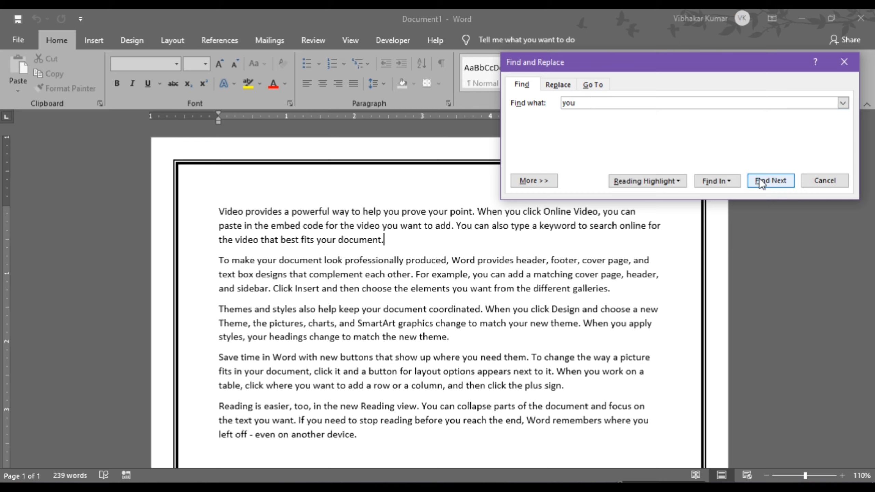
# - Highlight all occurrences of 'you' in yellow and scroll down to the last paragraph
pyautogui.click(773, 180)
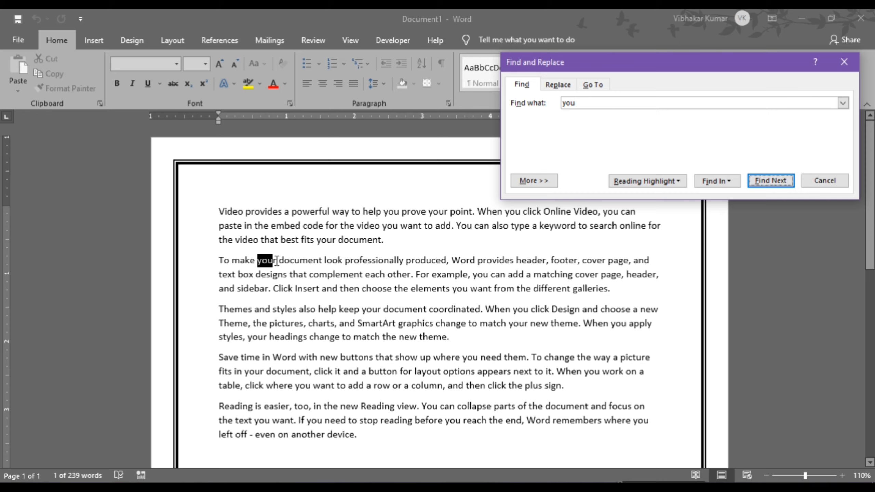
pyautogui.click(676, 180)
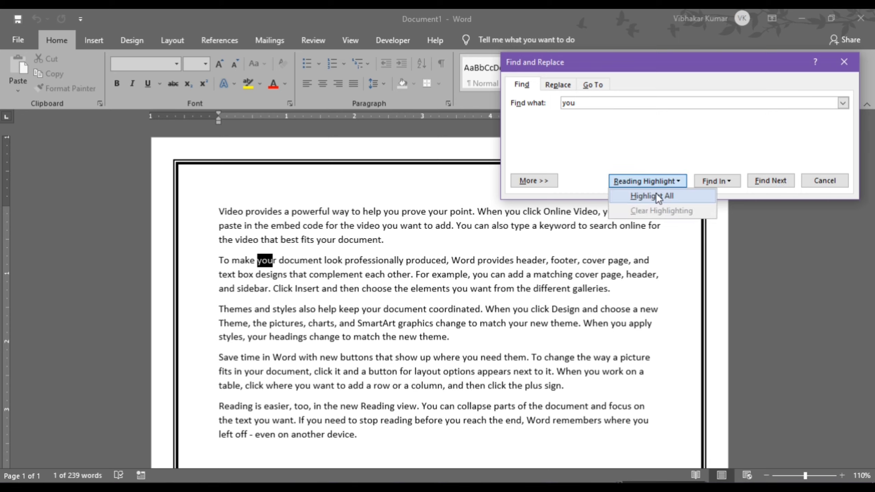
pyautogui.click(648, 196)
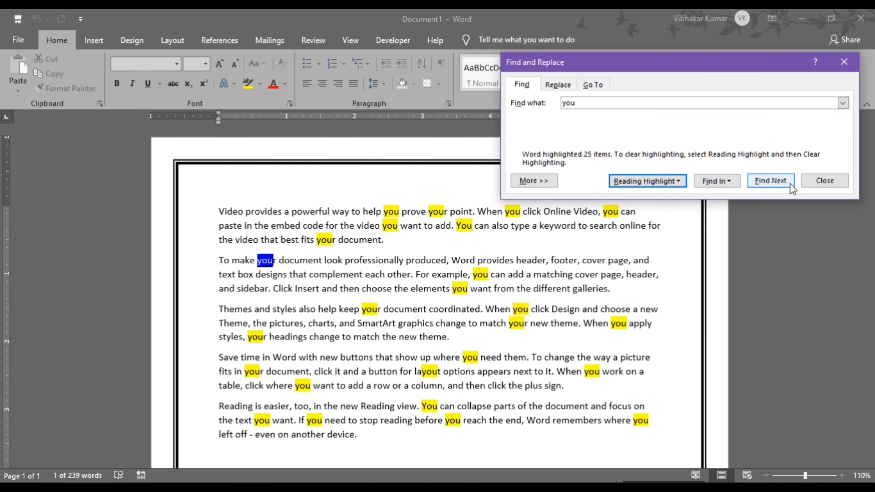
pyautogui.click(824, 181)
pyautogui.click(550, 252)
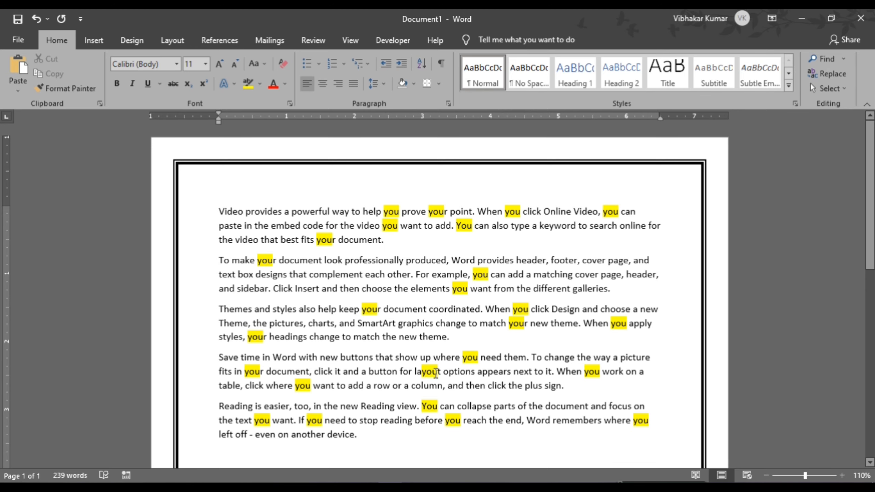
pyautogui.scroll(-1, 441, 373)
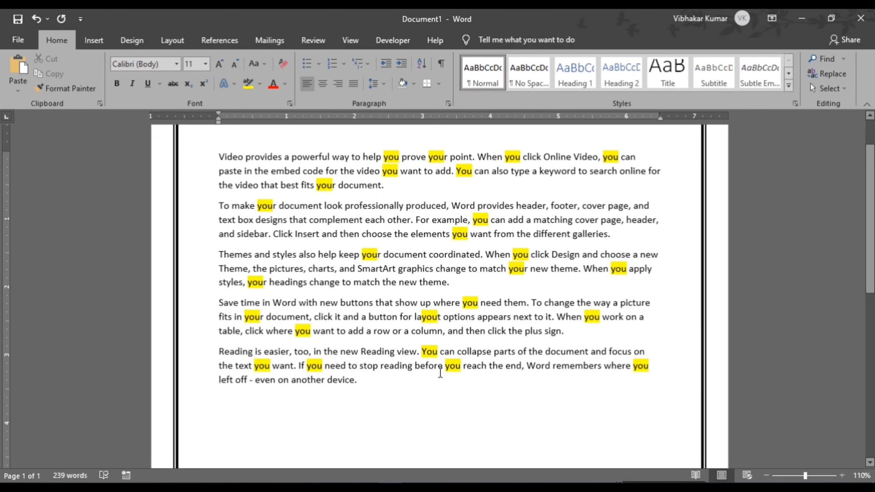
pyautogui.scroll(1, 483, 363)
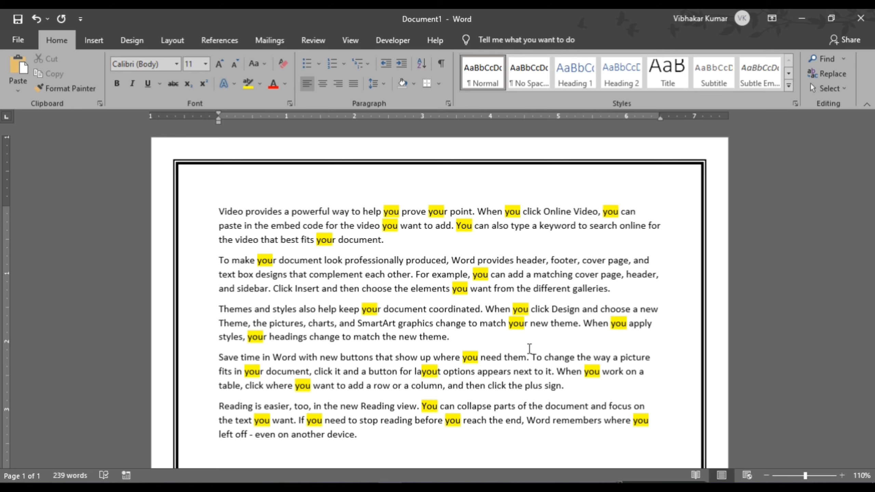
pyautogui.scroll(-5, 524, 341)
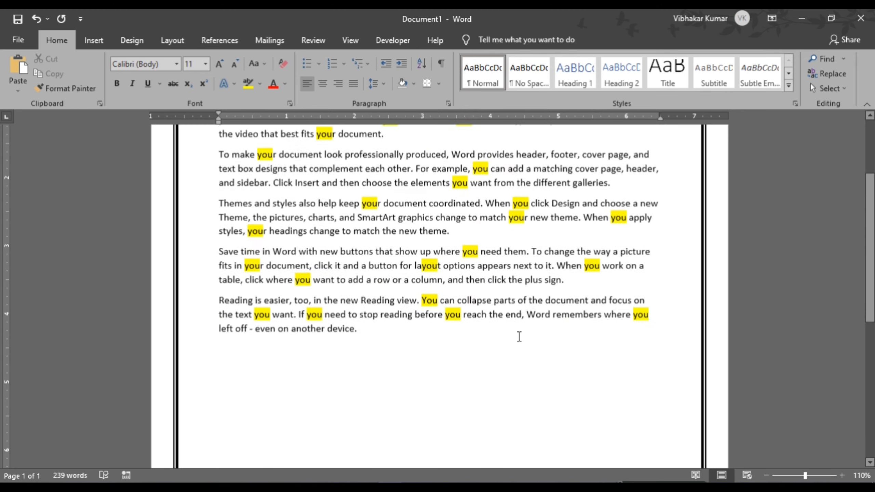
# - Type 'Find Ctrl+F', 'Replace Ctrl+H' and 'Goto ctrl+g' on three lines, fixing typos
pyautogui.click(259, 332)
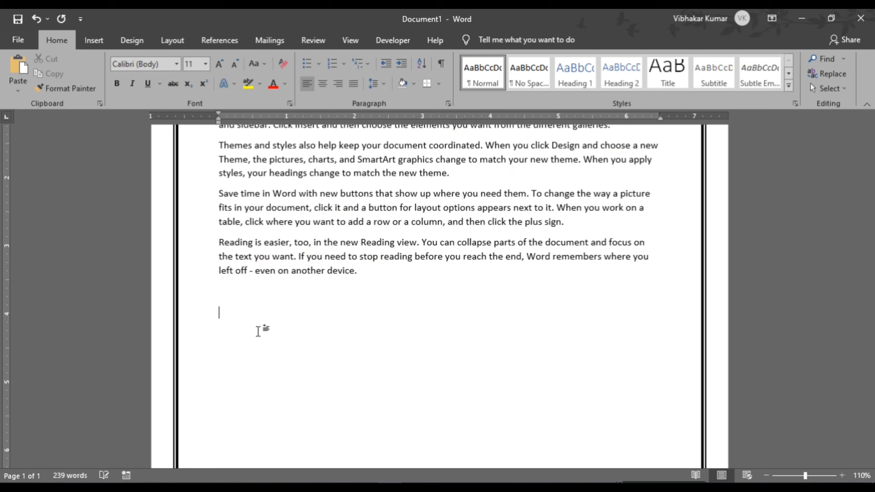
pyautogui.write('Find Ctrl+F')
pyautogui.press('Return')
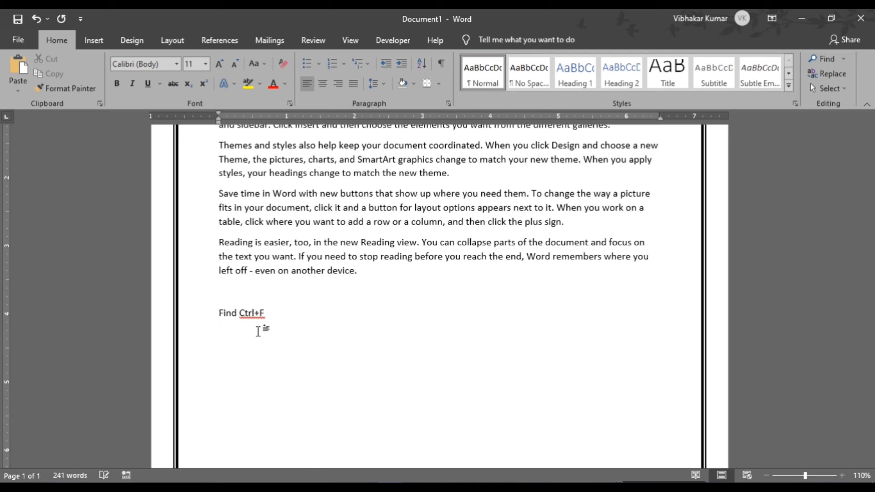
pyautogui.write('Replace Ctrl+H')
pyautogui.press('Return')
pyautogui.write('goto')
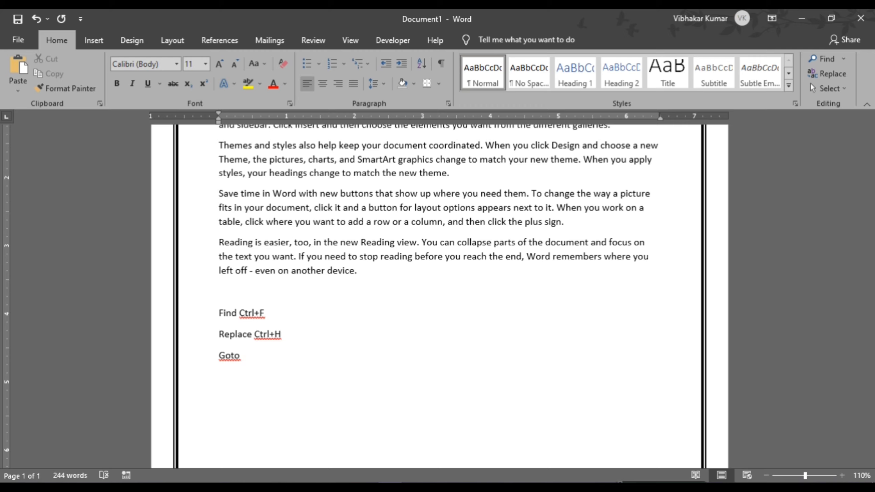
pyautogui.write('C')
pyautogui.press('BackSpace')
pyautogui.write('t')
pyautogui.press('BackSpace')
pyautogui.write('ctrl+g')
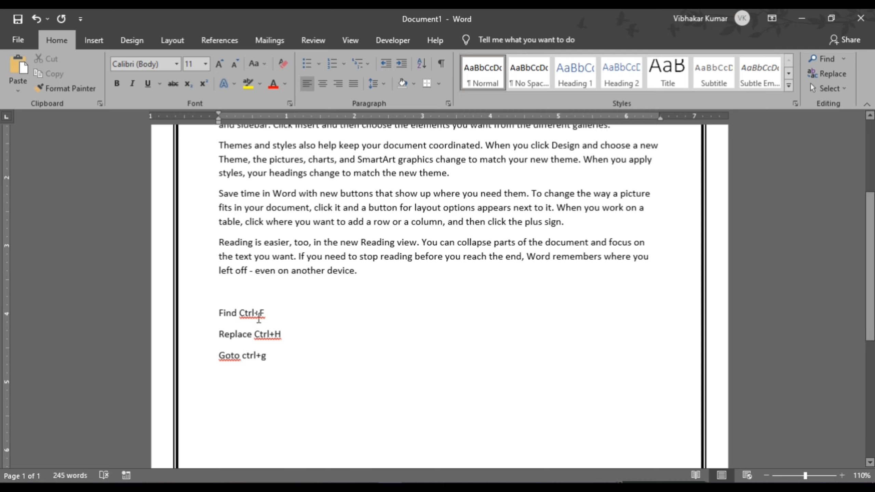
pyautogui.scroll(4, 274, 282)
pyautogui.scroll(-3, 275, 283)
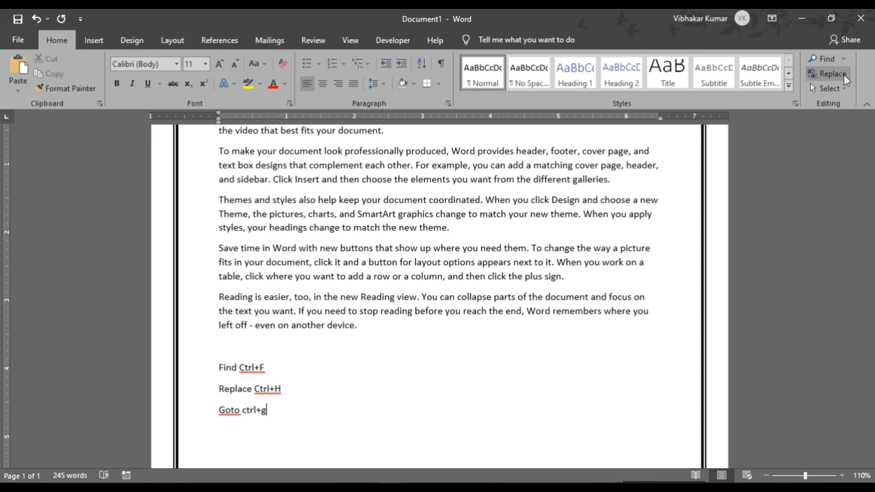
# - Open Replace (Ctrl+H) to swap 'you' for 'me' and move the dialog off the text
pyautogui.click(833, 73)
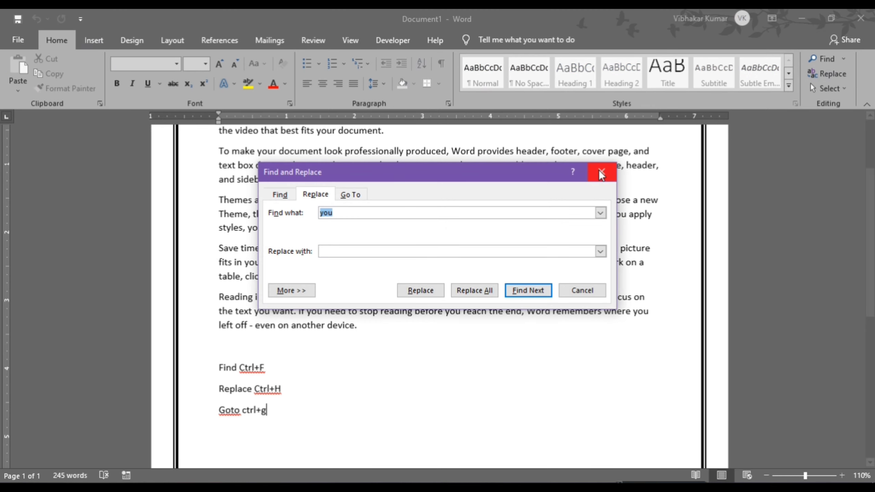
pyautogui.press('Escape')
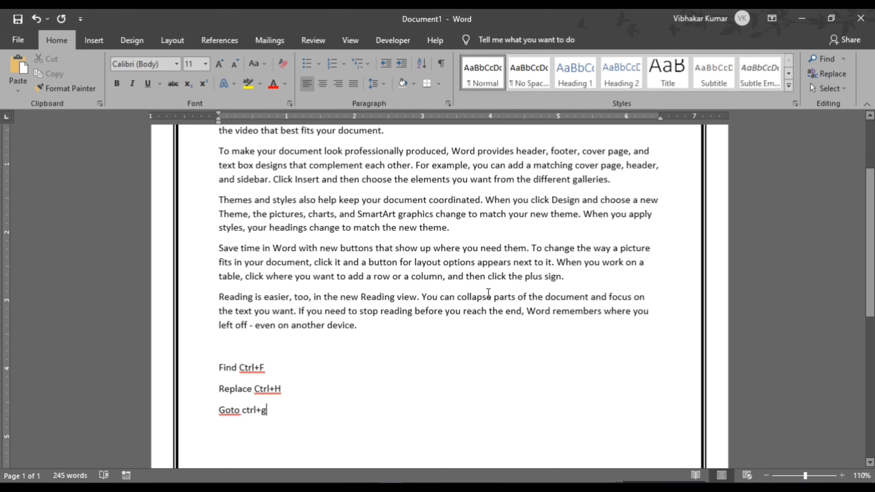
pyautogui.hotkey('ctrl', 'h')
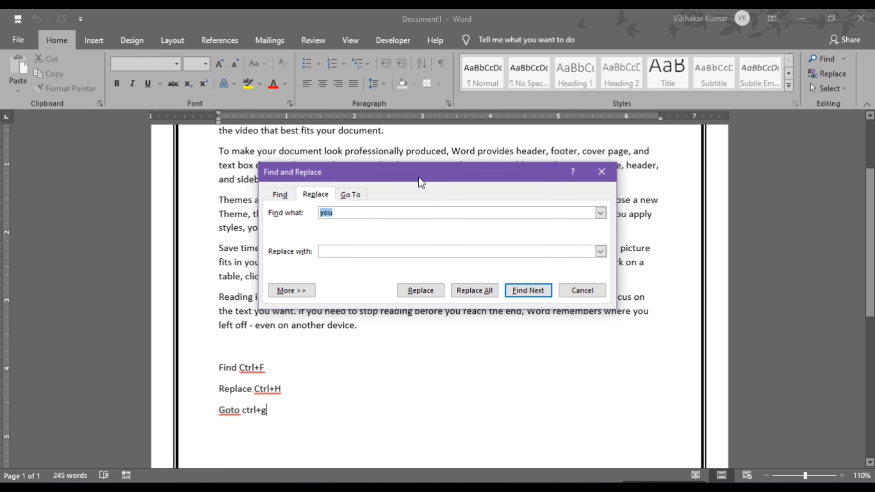
pyautogui.moveTo(421, 179); pyautogui.dragTo(617, 207)
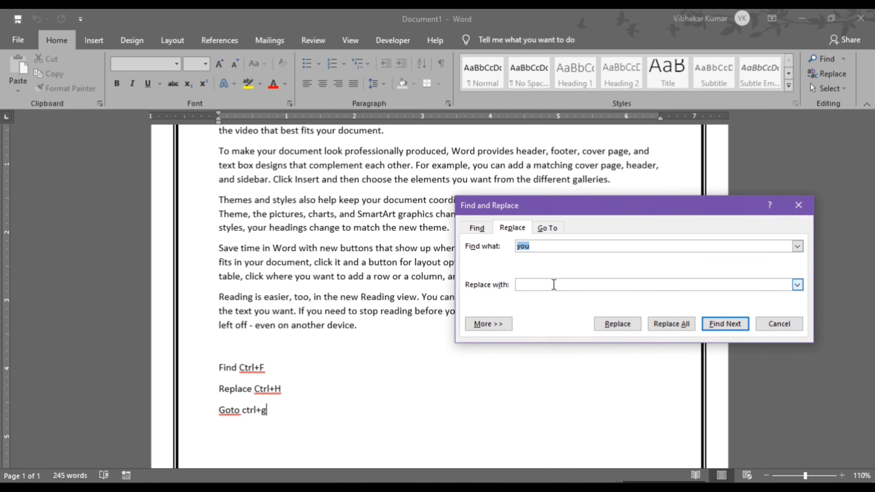
pyautogui.click(535, 285)
pyautogui.write('me')
pyautogui.moveTo(594, 208); pyautogui.dragTo(619, 193)
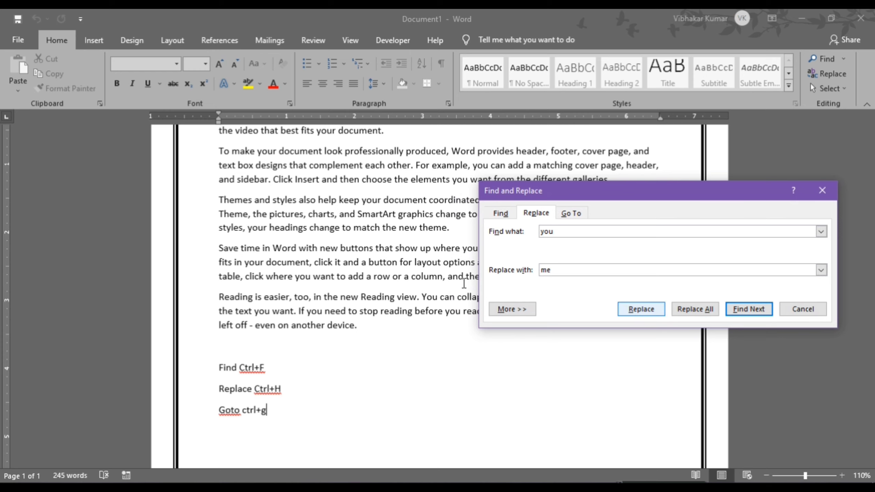
pyautogui.scroll(3, 395, 264)
pyautogui.scroll(-1, 396, 264)
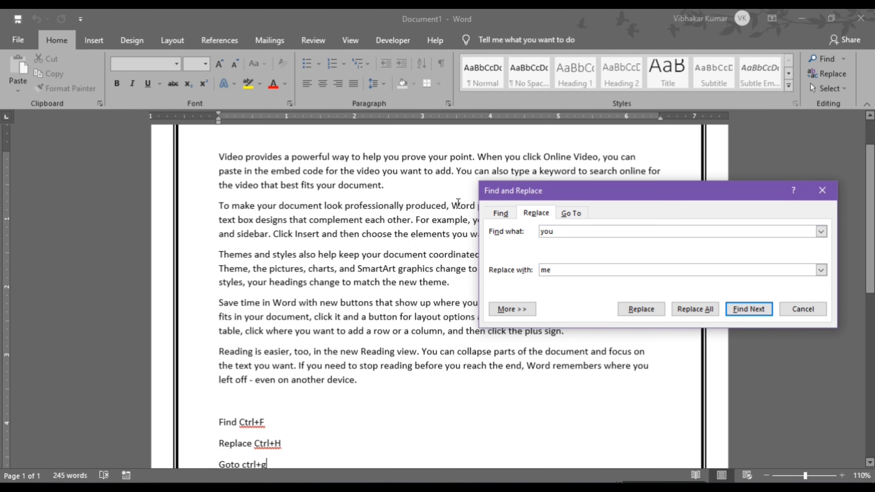
pyautogui.moveTo(580, 190); pyautogui.dragTo(567, 251)
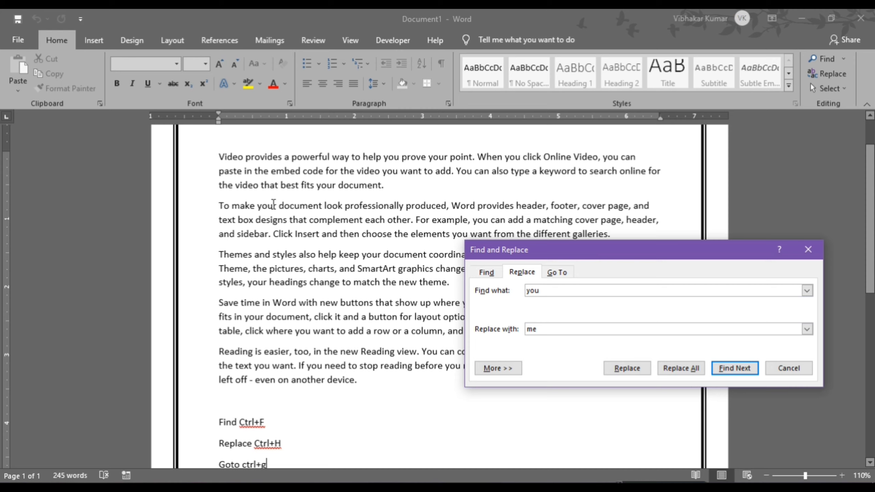
pyautogui.click(259, 205)
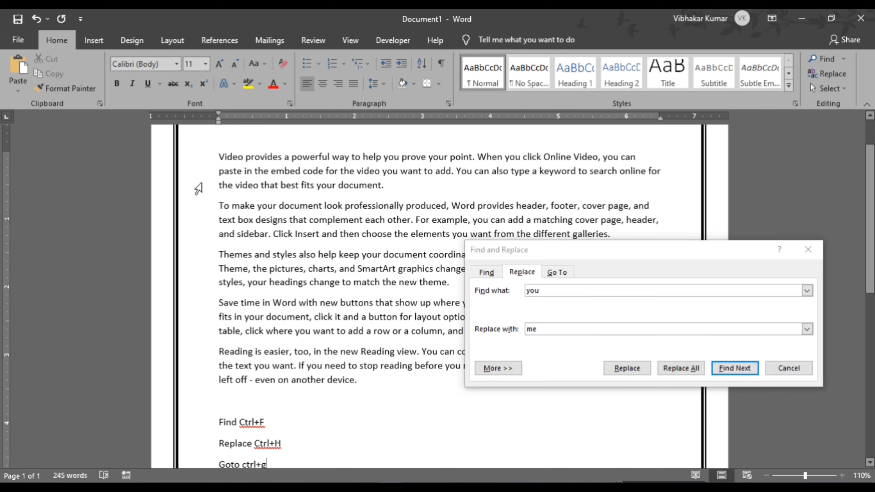
pyautogui.moveTo(575, 246); pyautogui.dragTo(574, 148)
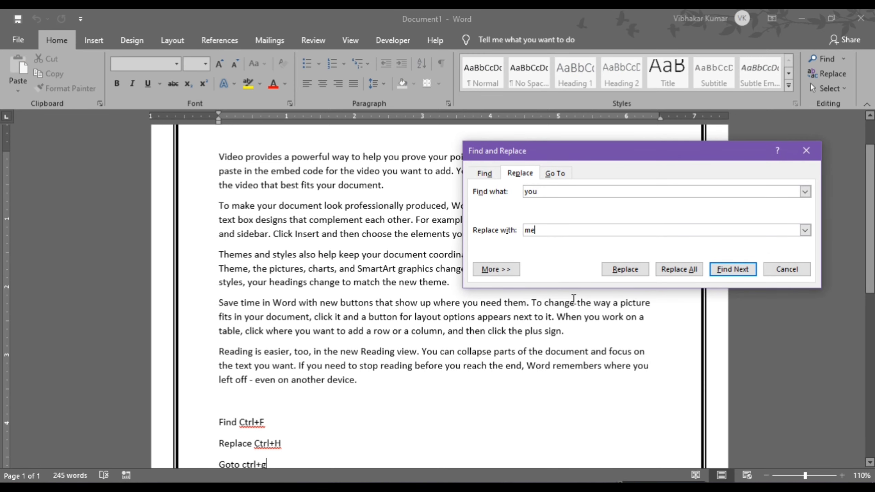
# - Replace the first 'you' matches with 'me', skip three more, and close the dialog
pyautogui.click(740, 269)
pyautogui.moveTo(671, 156); pyautogui.dragTo(671, 185)
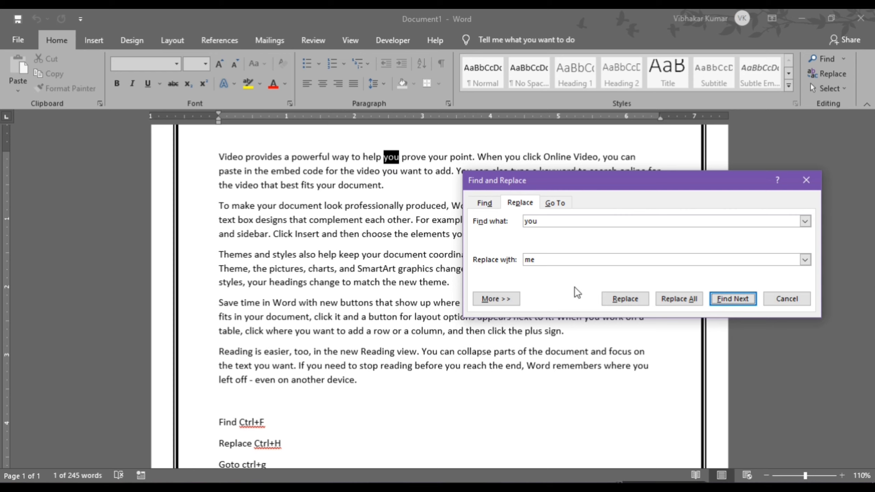
pyautogui.click(623, 299)
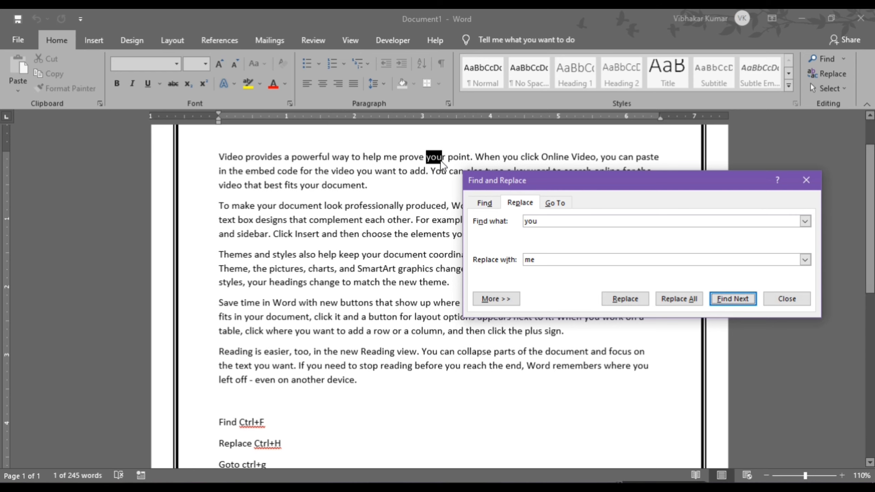
pyautogui.click(623, 299)
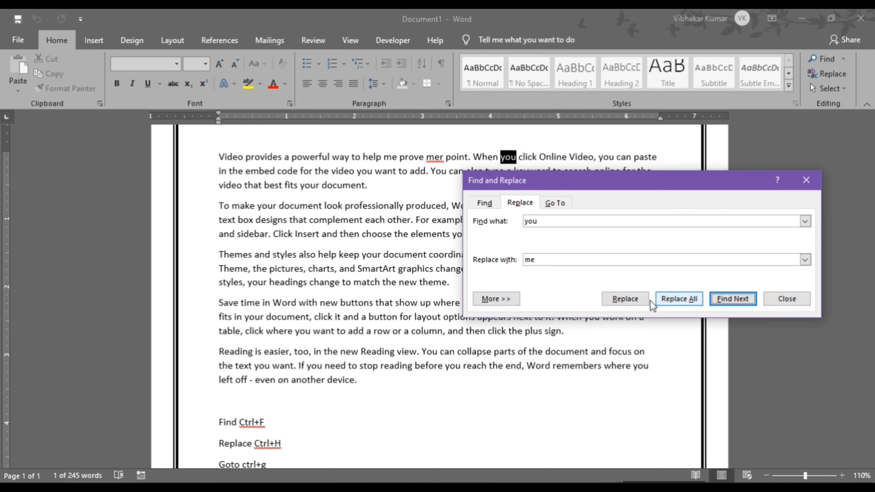
pyautogui.click(736, 299)
pyautogui.click(737, 299)
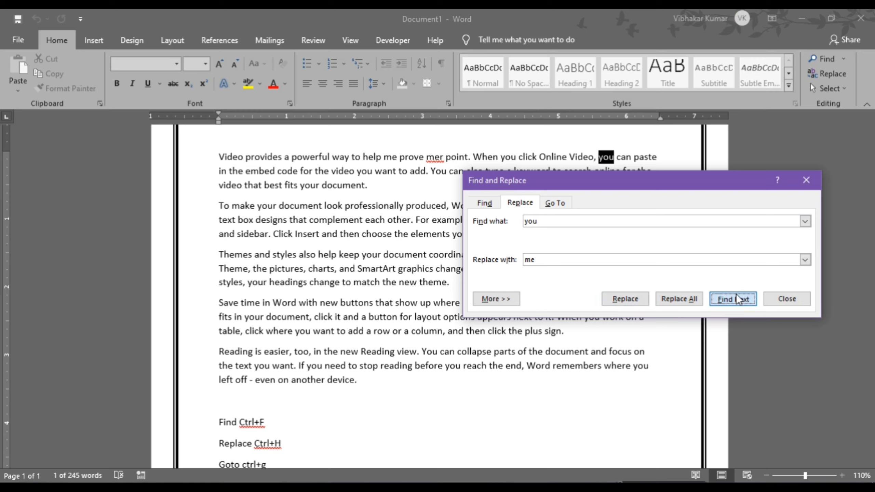
pyautogui.click(737, 299)
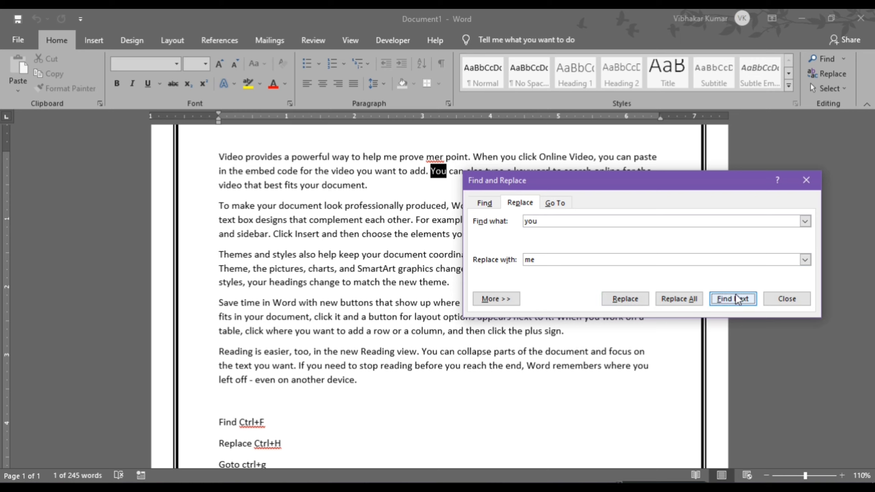
pyautogui.click(787, 299)
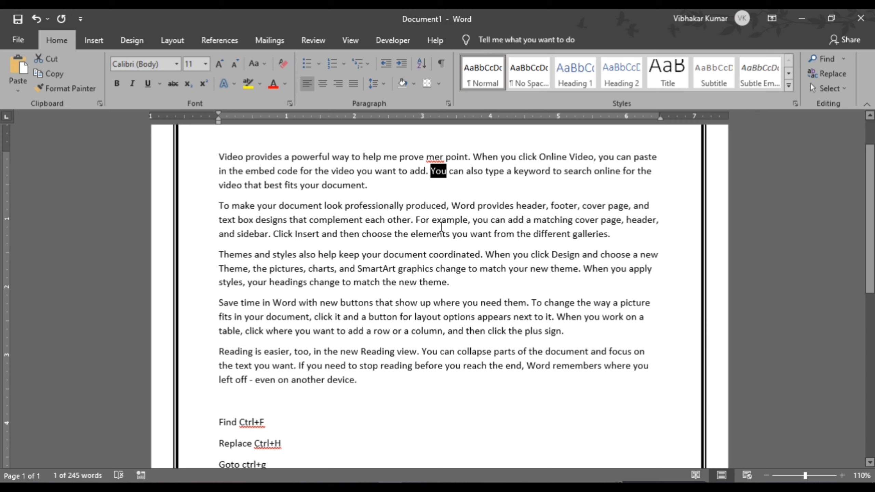
pyautogui.click(376, 188)
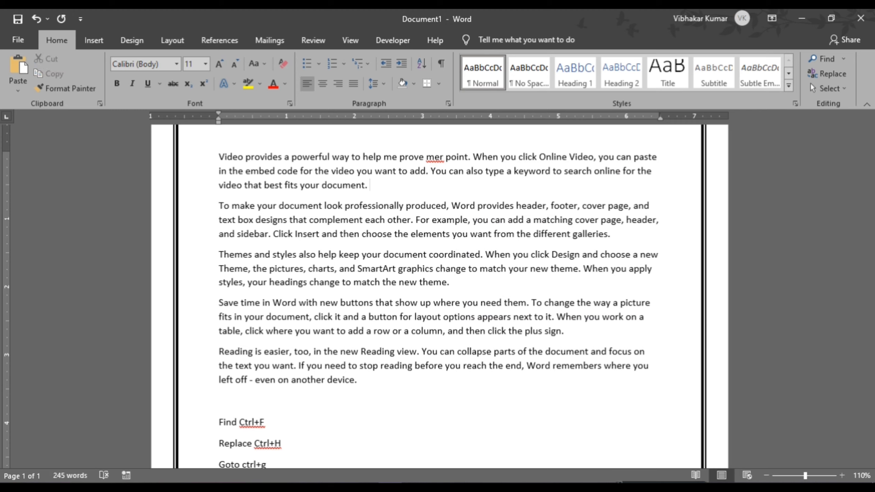
# - Type the user's first name after 'document.' and their full name after 'new theme.'
pyautogui.write('Vibhak')
pyautogui.write('kar')
pyautogui.click(462, 283)
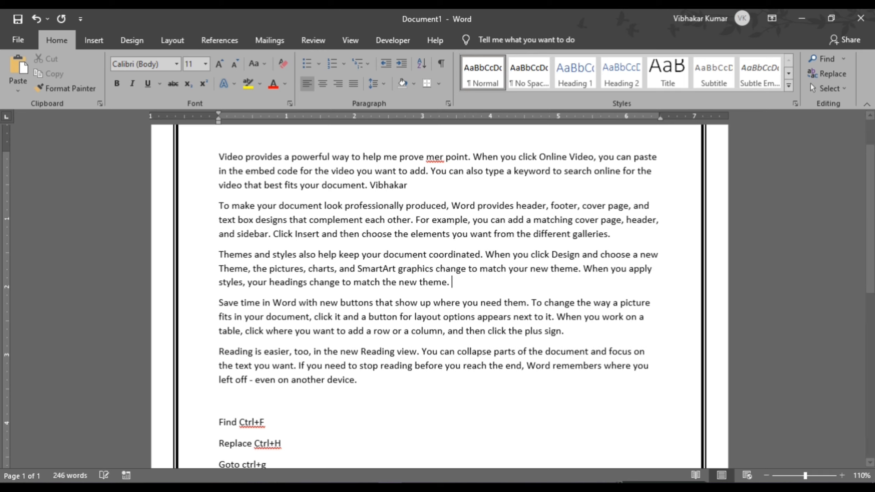
pyautogui.write('Vibhakar')
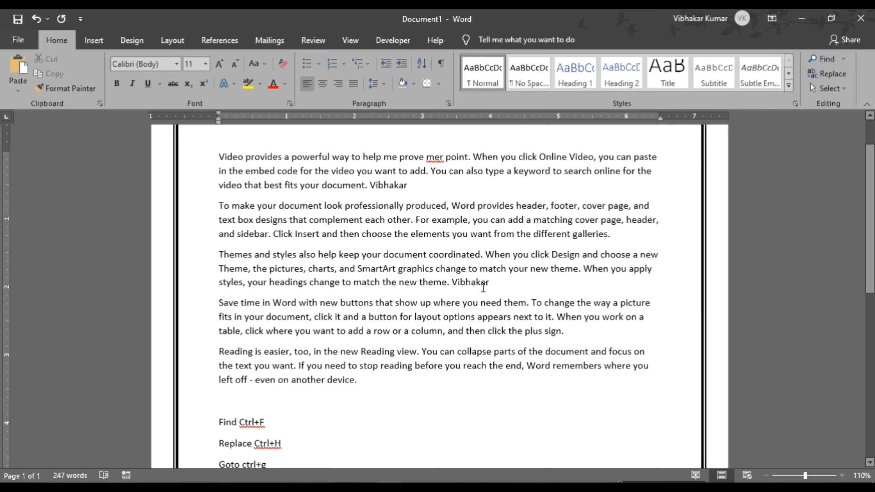
pyautogui.write('Kumar')
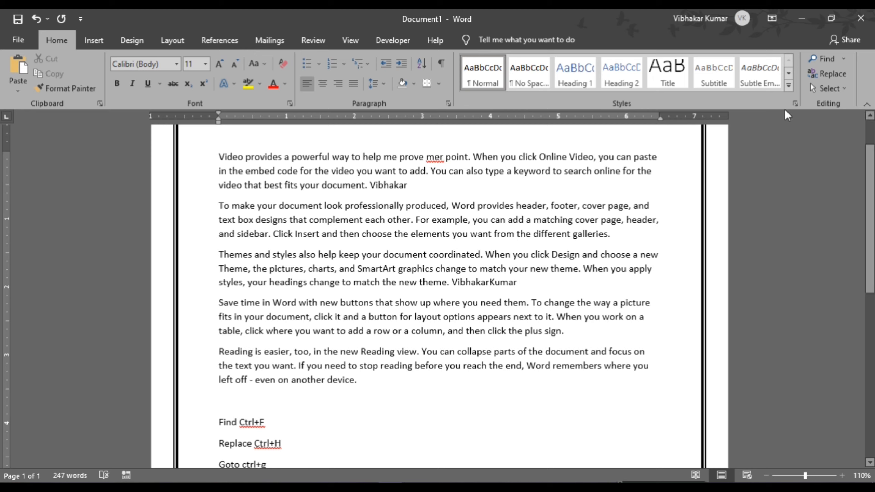
# - Set Replace to swap the user's first name for a short nickname
pyautogui.click(827, 74)
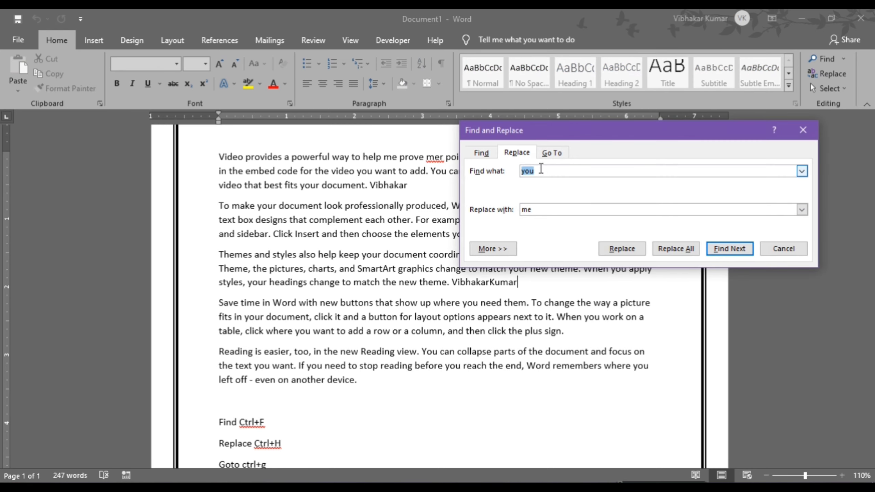
pyautogui.write('Vibhakar')
pyautogui.press('Tab')
pyautogui.write('vibh')
pyautogui.moveTo(658, 133); pyautogui.dragTo(703, 69)
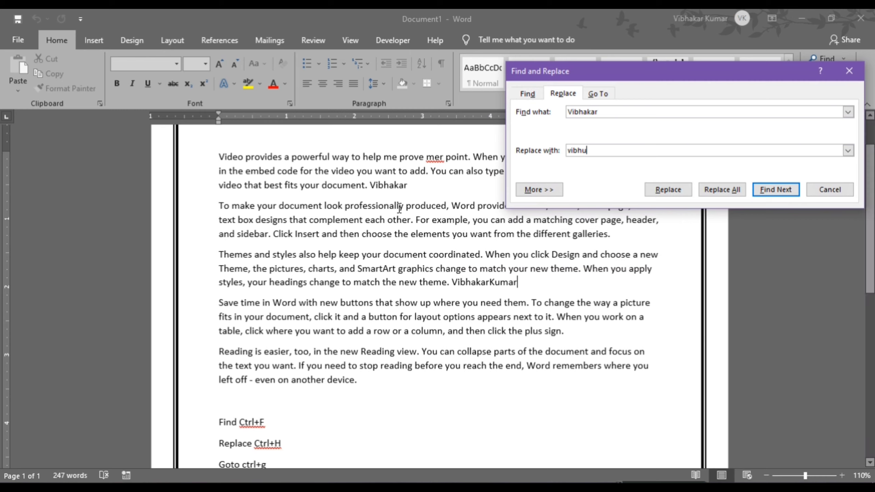
# - Run Replace All for two replacements, dismiss the message and close the dialog
pyautogui.click(772, 190)
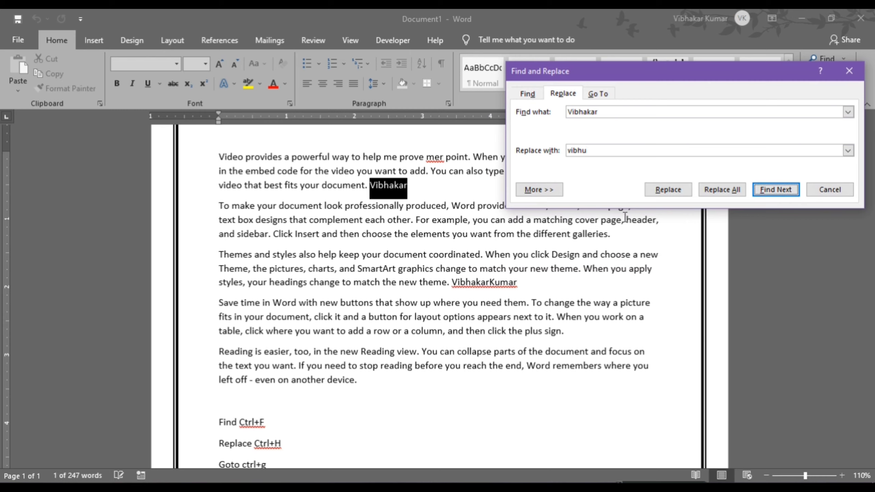
pyautogui.click(717, 190)
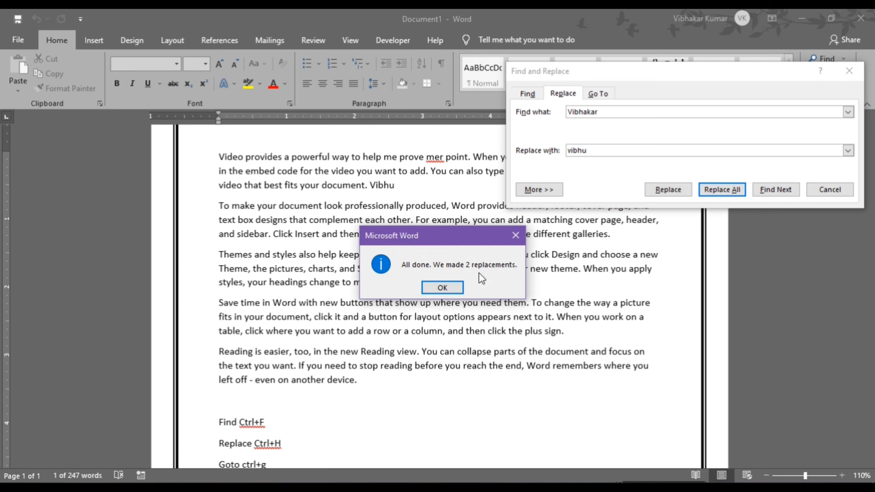
pyautogui.click(442, 288)
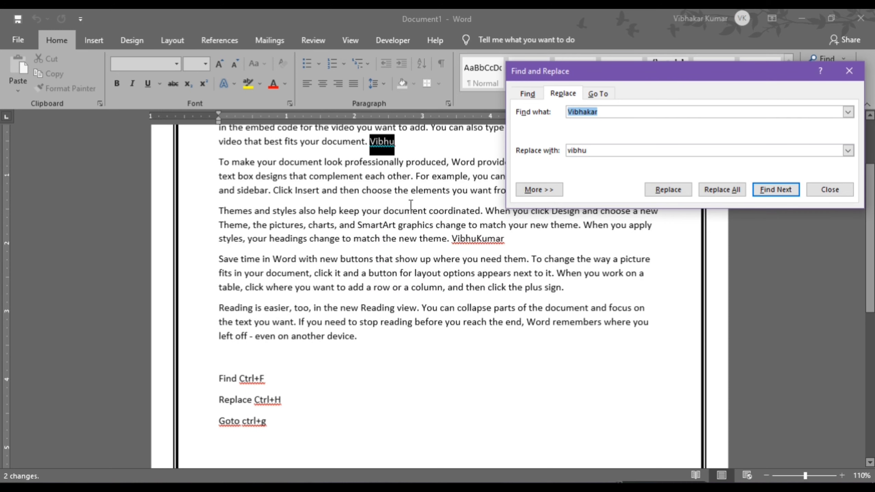
pyautogui.click(396, 141)
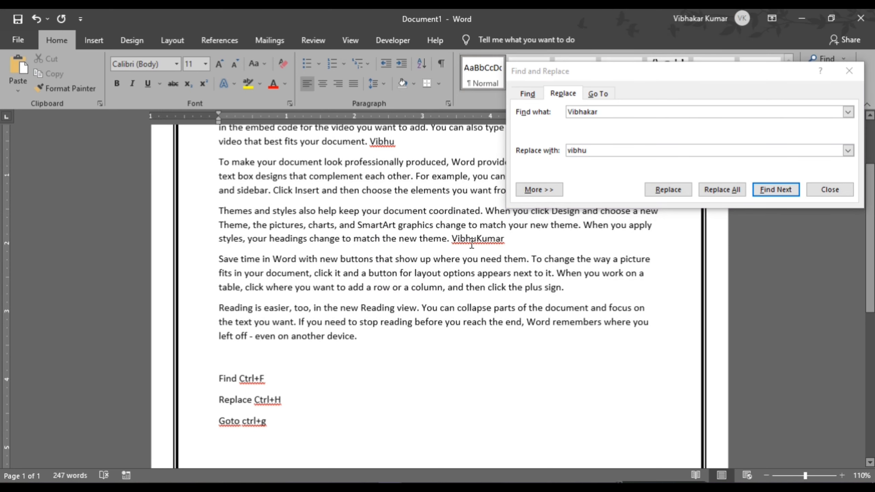
pyautogui.scroll(3, 446, 256)
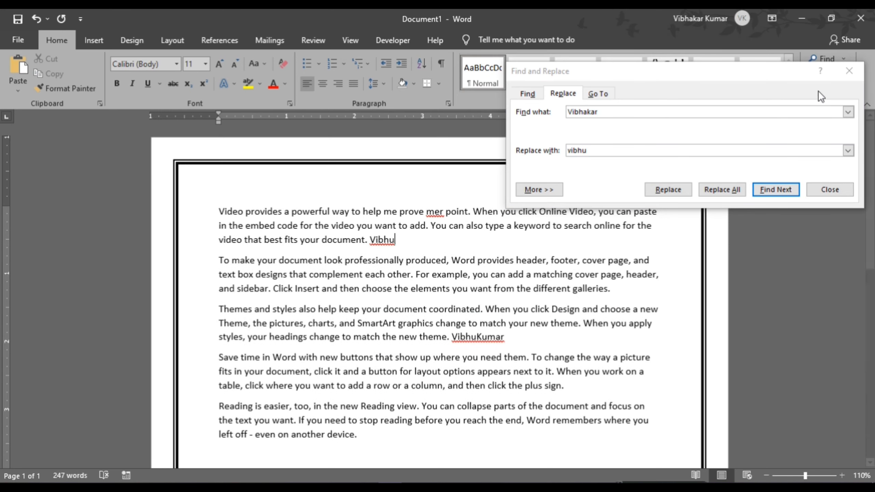
pyautogui.click(849, 71)
pyautogui.scroll(-10, 357, 337)
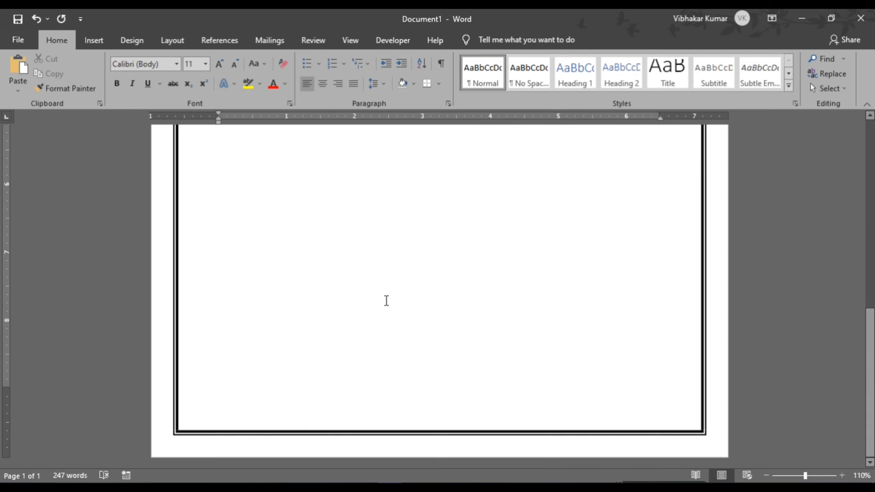
# - Add empty lines after the Goto note until the bordered document reaches 132 pages
pyautogui.scroll(6, 293, 346)
pyautogui.scroll(-5, 266, 340)
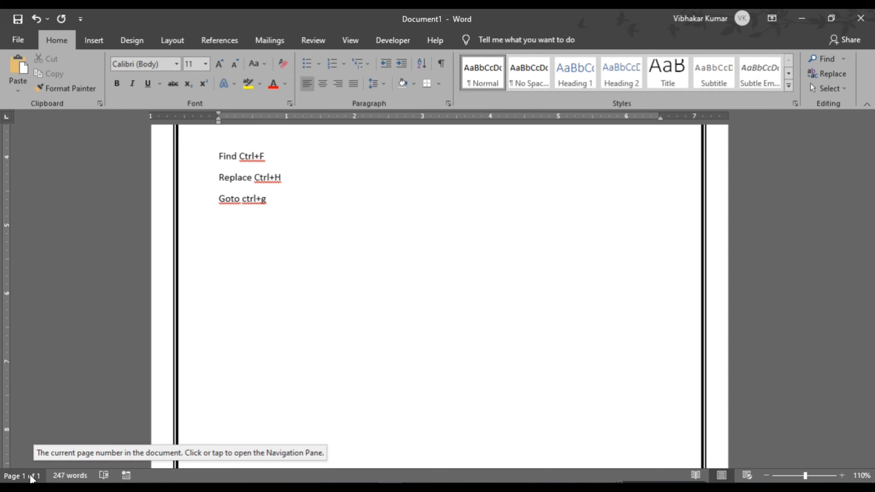
pyautogui.click(292, 223)
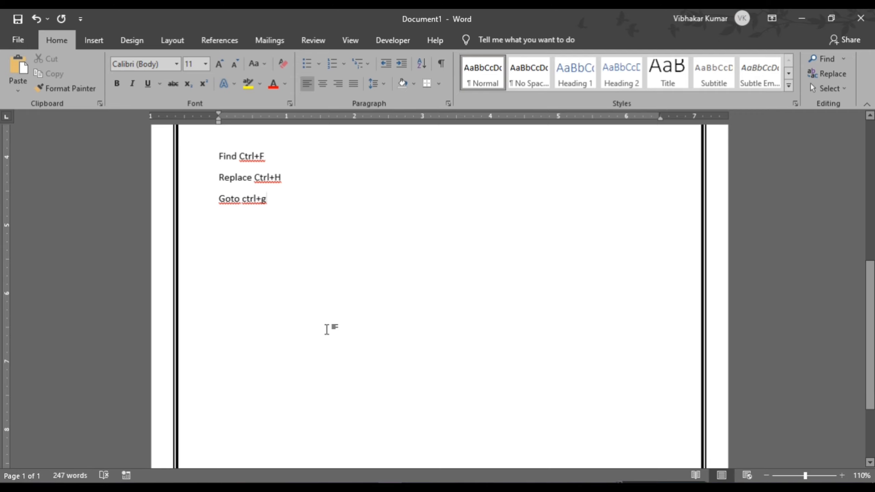
pyautogui.press('Return')
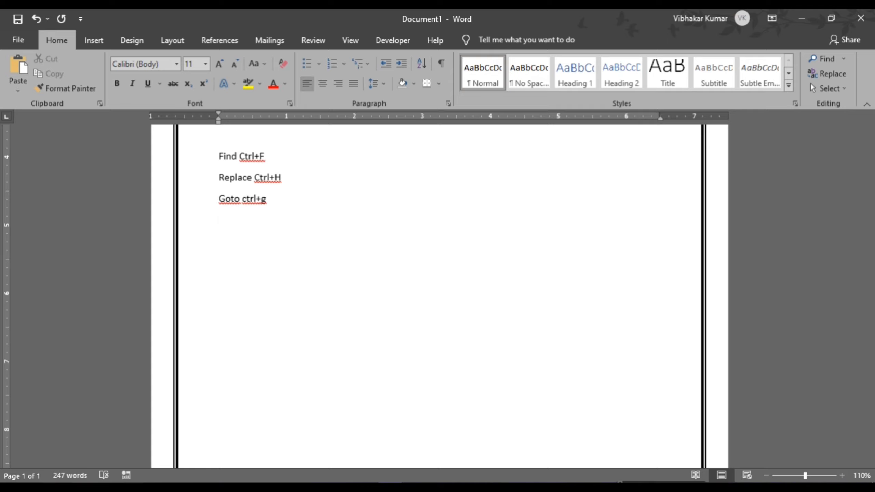
pyautogui.scroll(-10, 328, 329)
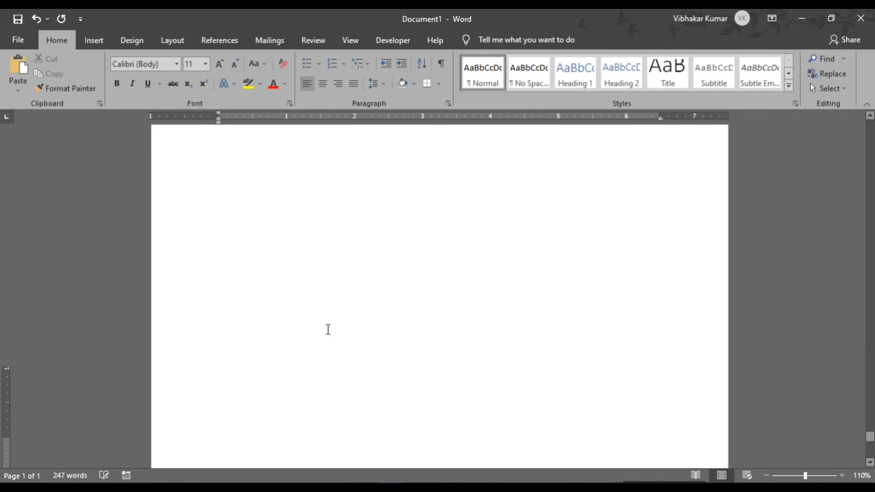
pyautogui.scroll(-15, 327, 330)
pyautogui.scroll(-10, 328, 329)
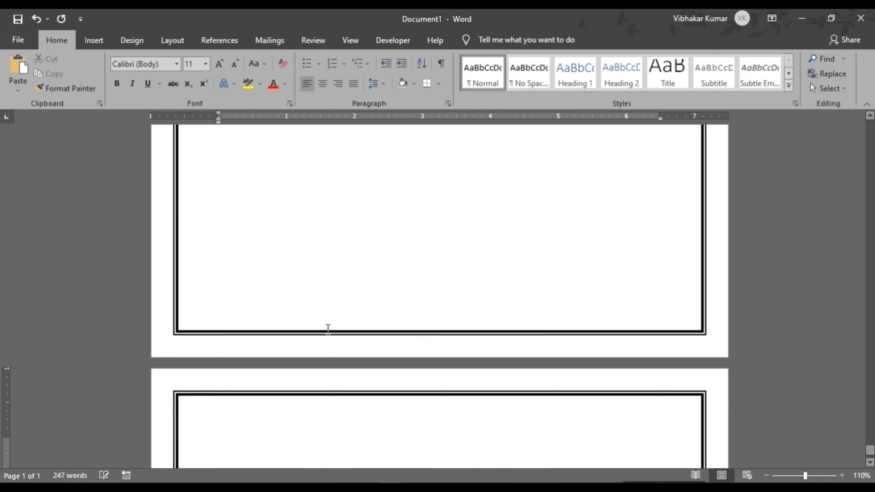
pyautogui.scroll(-3, 240, 422)
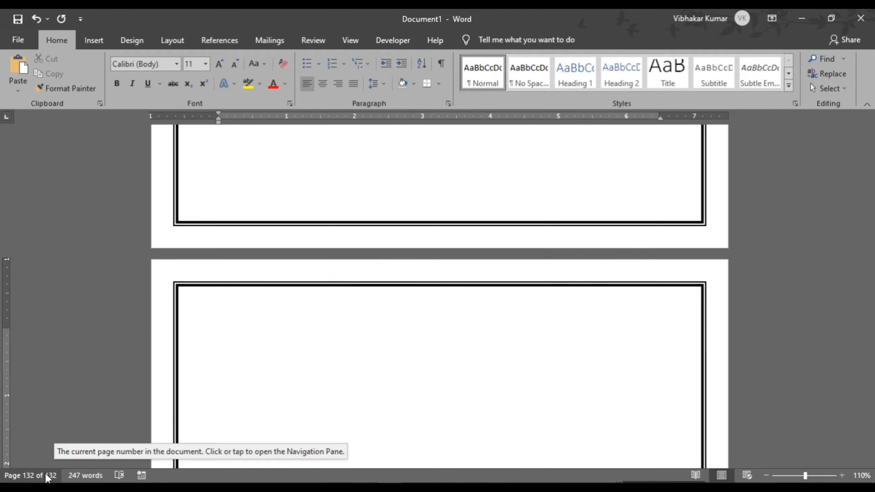
pyautogui.scroll(-3, 328, 371)
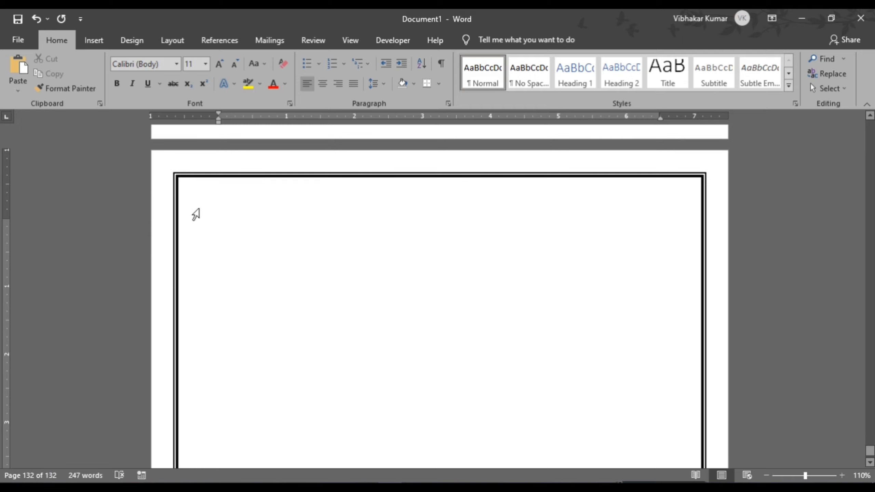
pyautogui.scroll(-10, 260, 280)
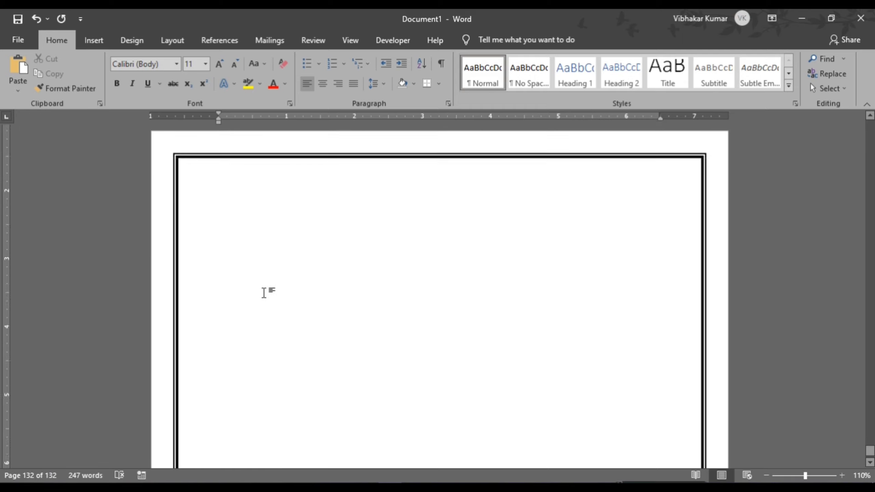
# - Type 'cdsgdfsgbdfhsdds' at the top of the final page 132
pyautogui.click(259, 280)
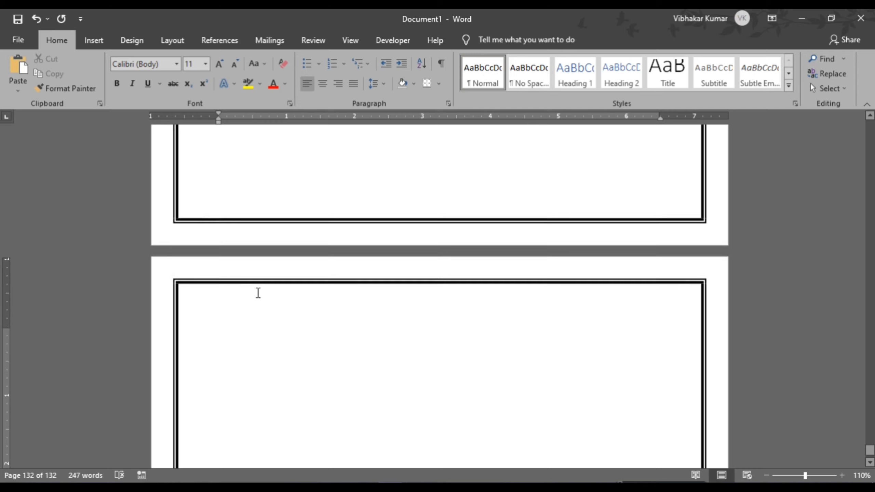
pyautogui.write('cdsgdfsgbdfhsdds')
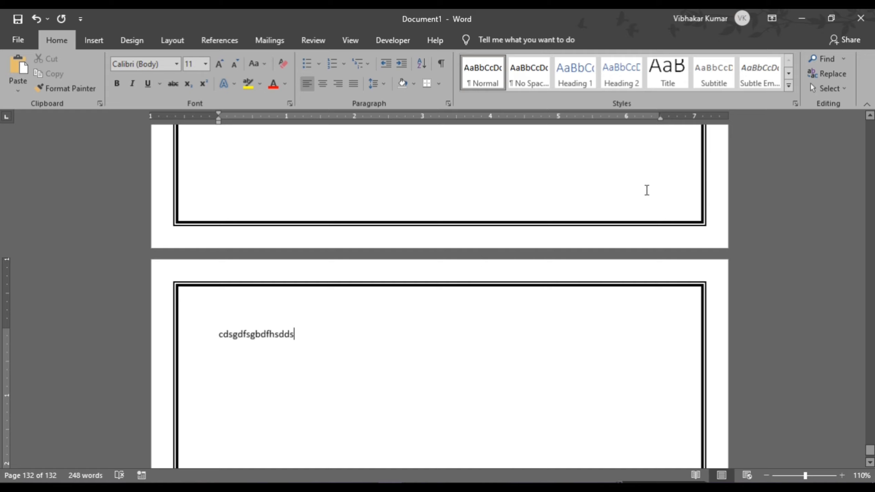
pyautogui.scroll(20, 487, 328)
pyautogui.scroll(-20, 487, 328)
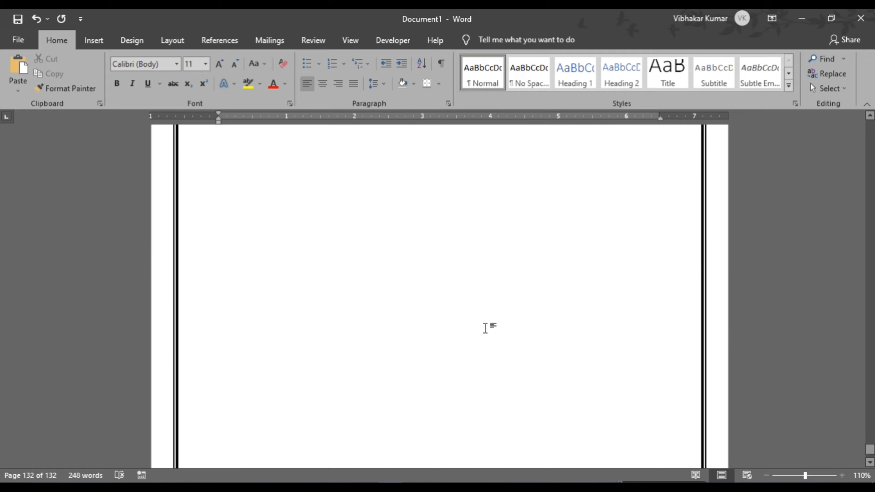
pyautogui.scroll(5, 431, 333)
pyautogui.scroll(1, 430, 334)
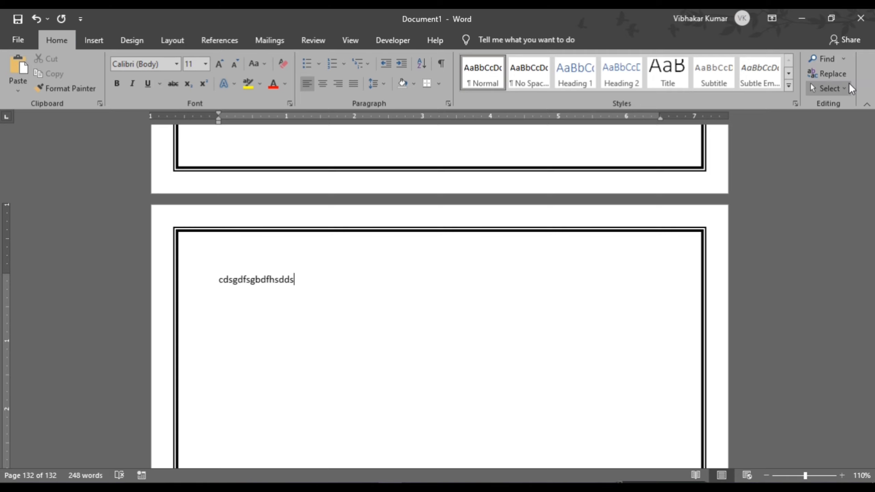
# - Use Go To (Ctrl+G) with page 1 to return to the document's first page
pyautogui.click(843, 59)
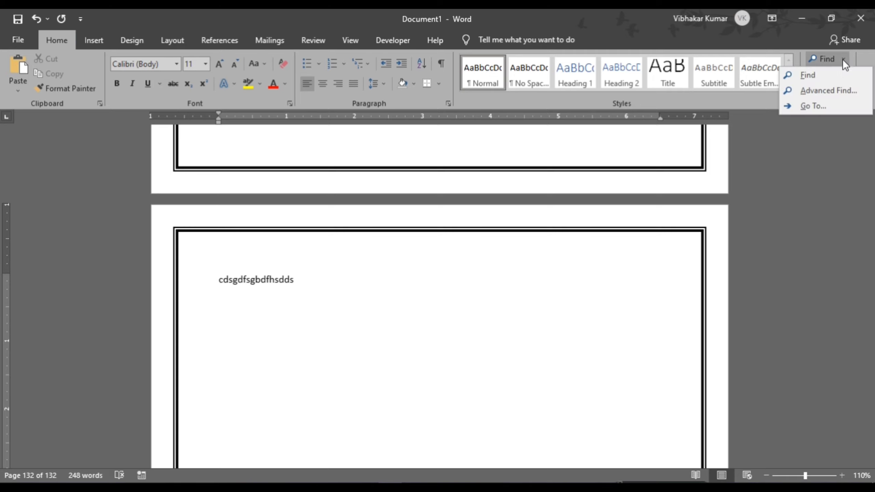
pyautogui.click(804, 108)
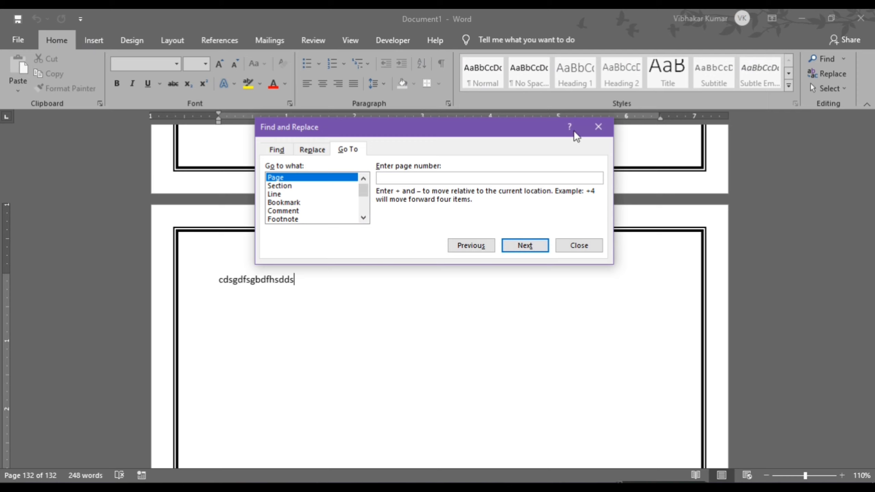
pyautogui.click(595, 124)
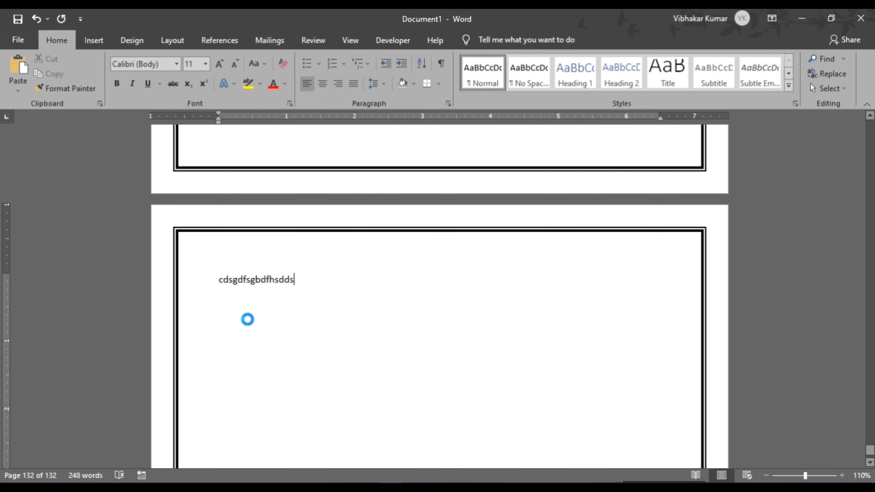
pyautogui.hotkey('ctrl', 'g')
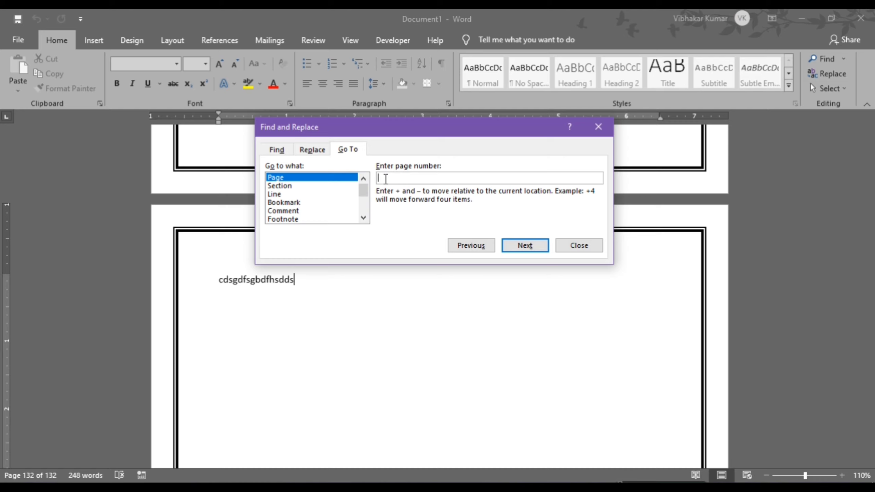
pyautogui.write('1')
pyautogui.click(517, 246)
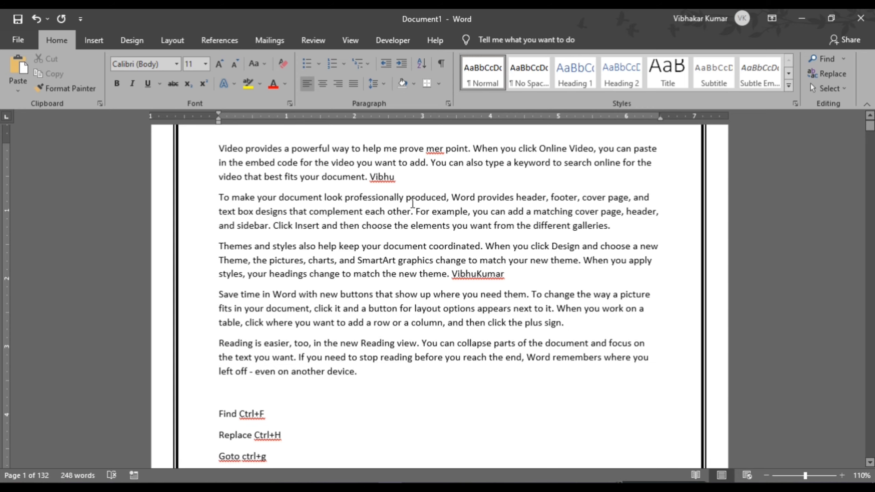
pyautogui.scroll(-6, 413, 203)
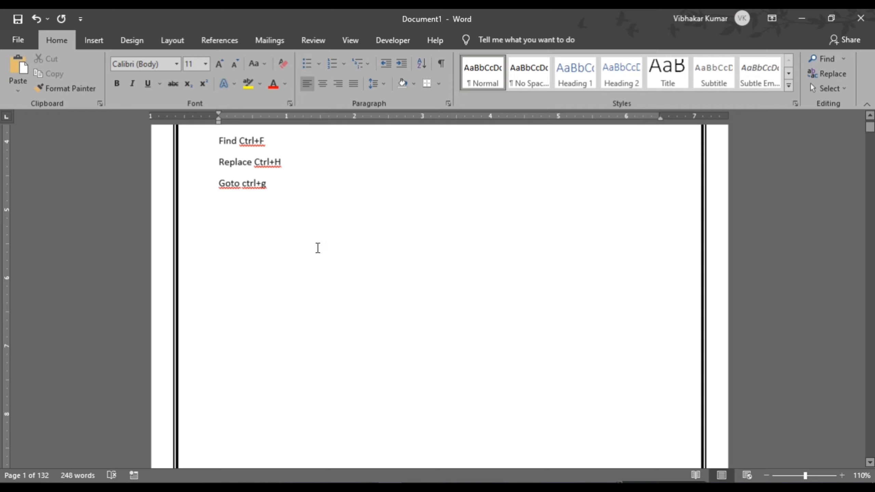
pyautogui.scroll(8, 321, 246)
pyautogui.scroll(-5, 323, 250)
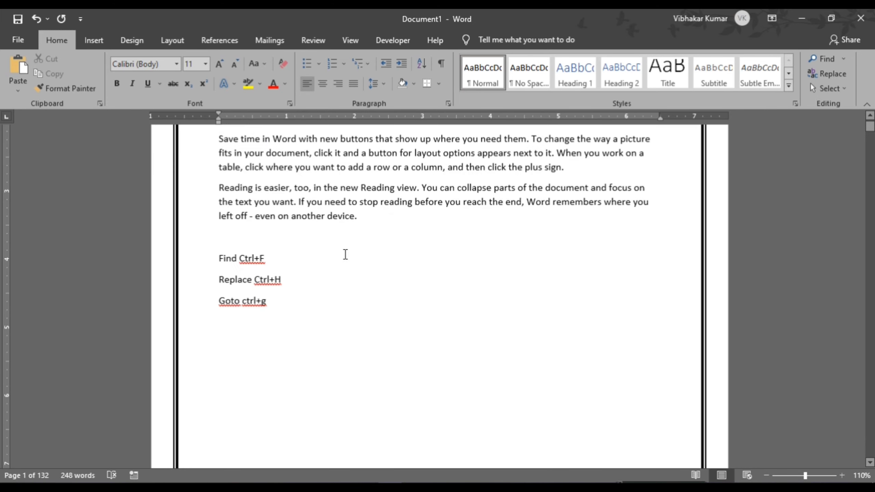
pyautogui.scroll(-3, 346, 254)
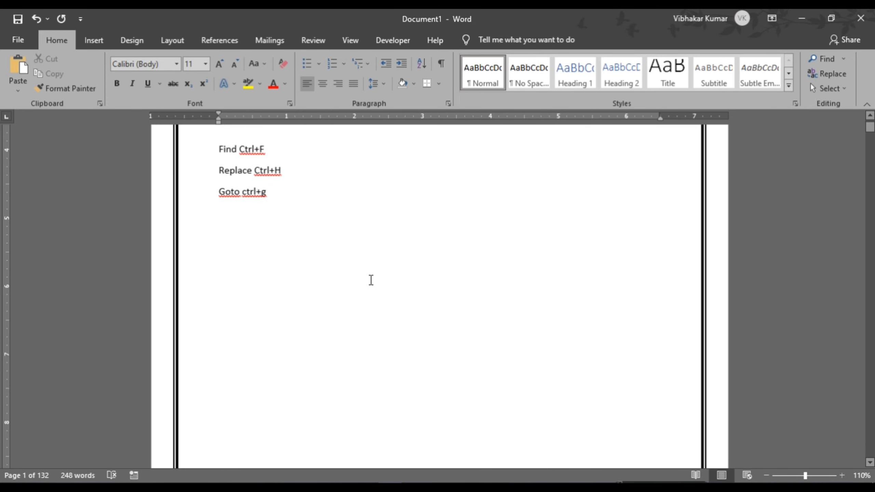